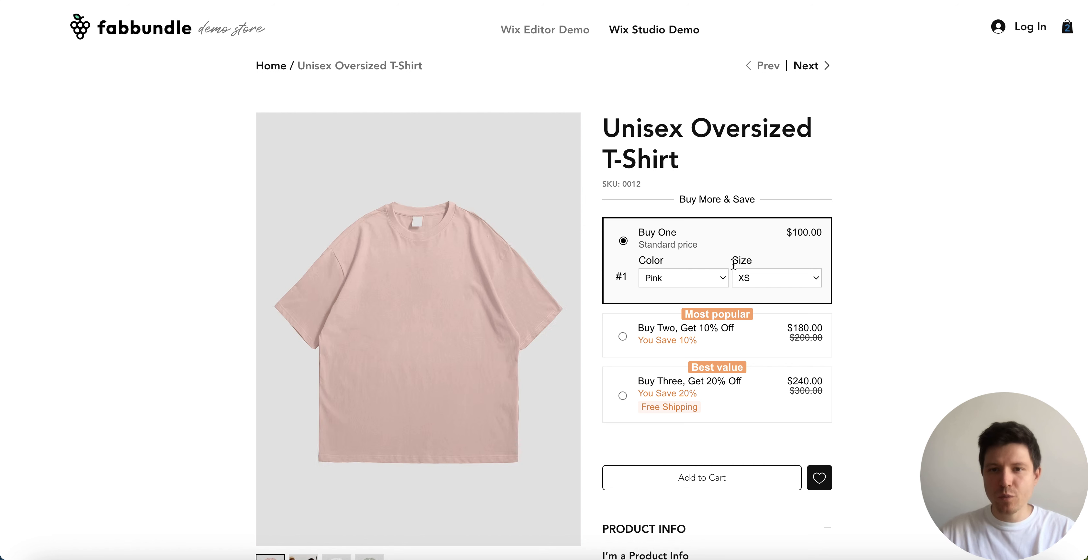
# Preview the Buy Two and Buy Three bundle options on the Unisex Oversized T-Shirt product page
pyautogui.click(760, 341)
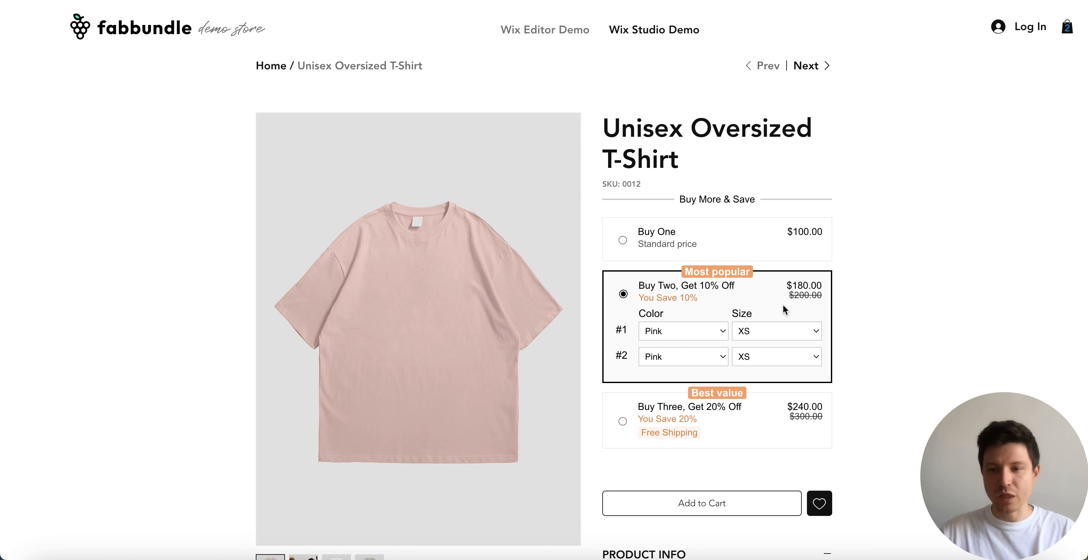
pyautogui.click(770, 414)
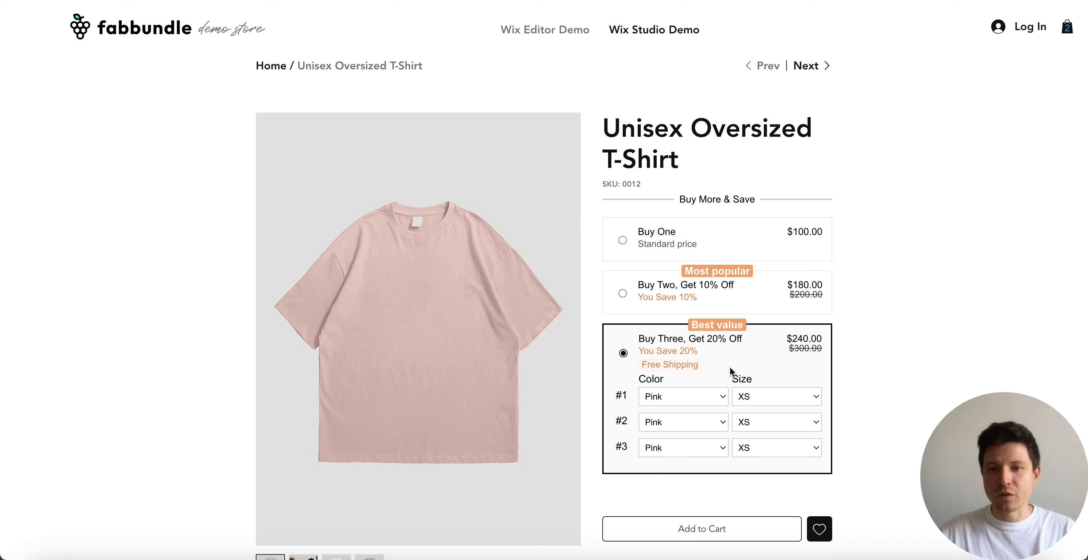
pyautogui.click(750, 305)
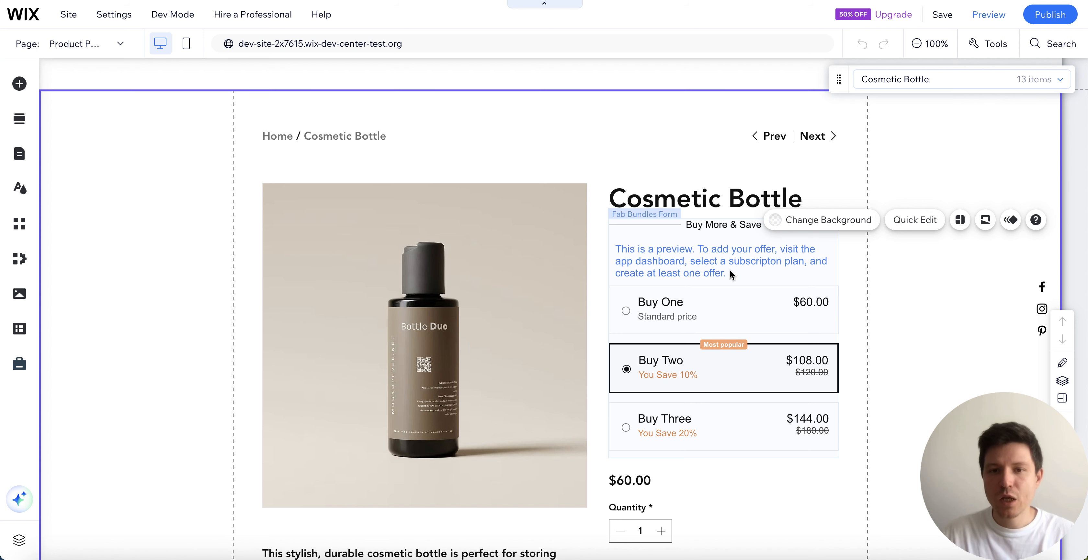
# Open the dashboard of the Fab Bundles Form widget on the Cosmetic Bottle page and start a new offer
pyautogui.click(676, 265)
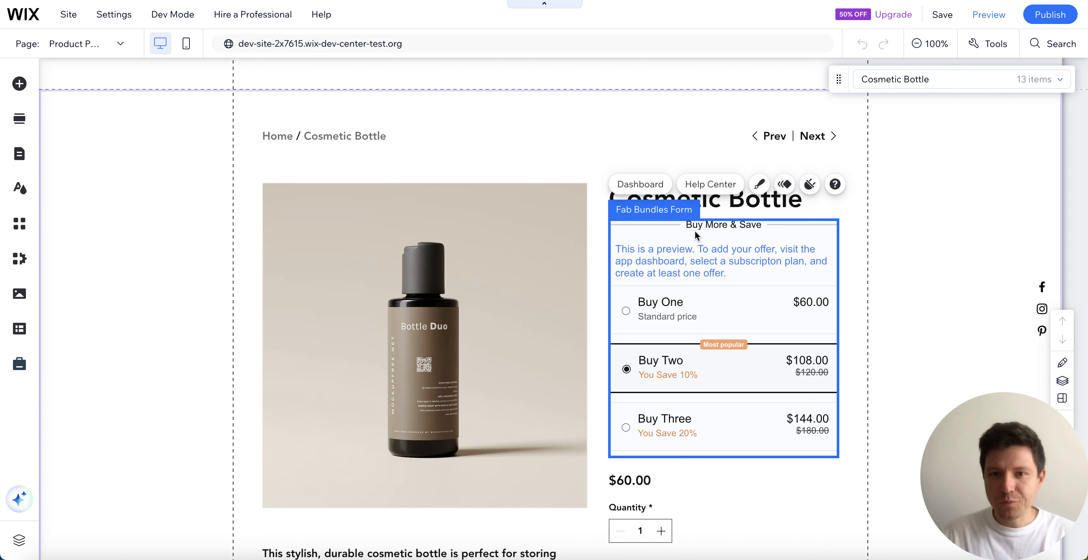
pyautogui.click(640, 185)
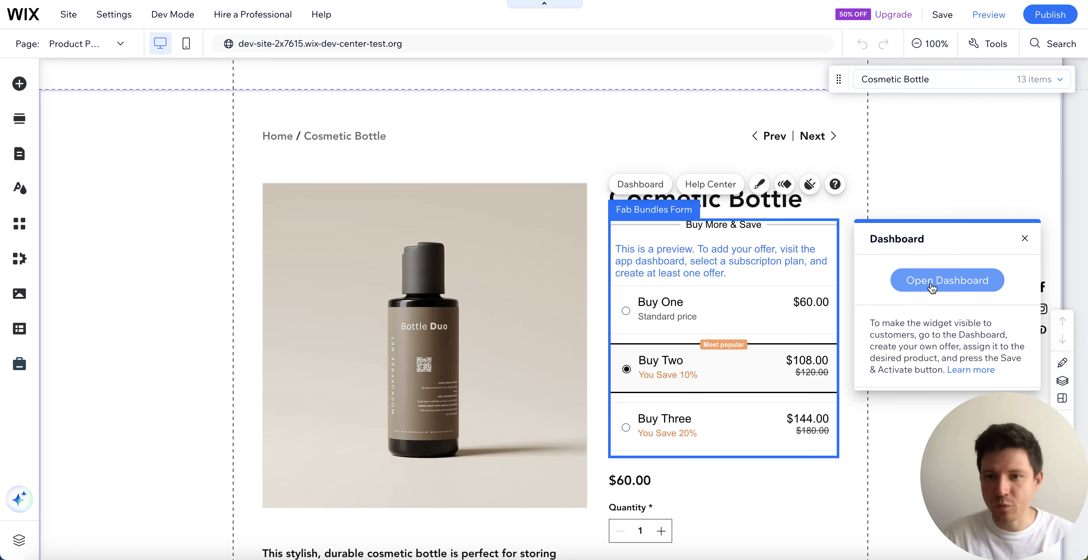
pyautogui.click(951, 284)
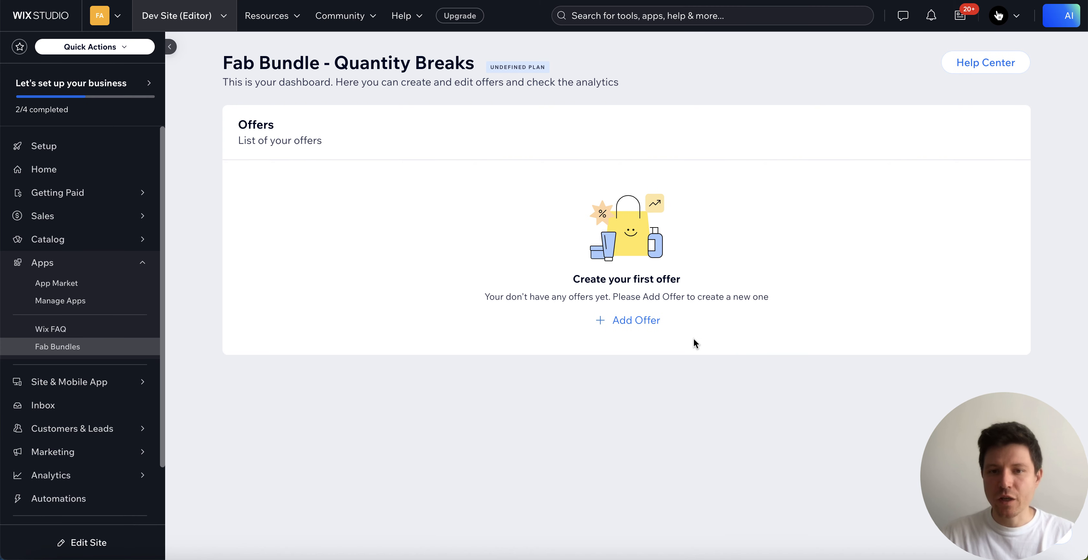
pyautogui.click(637, 320)
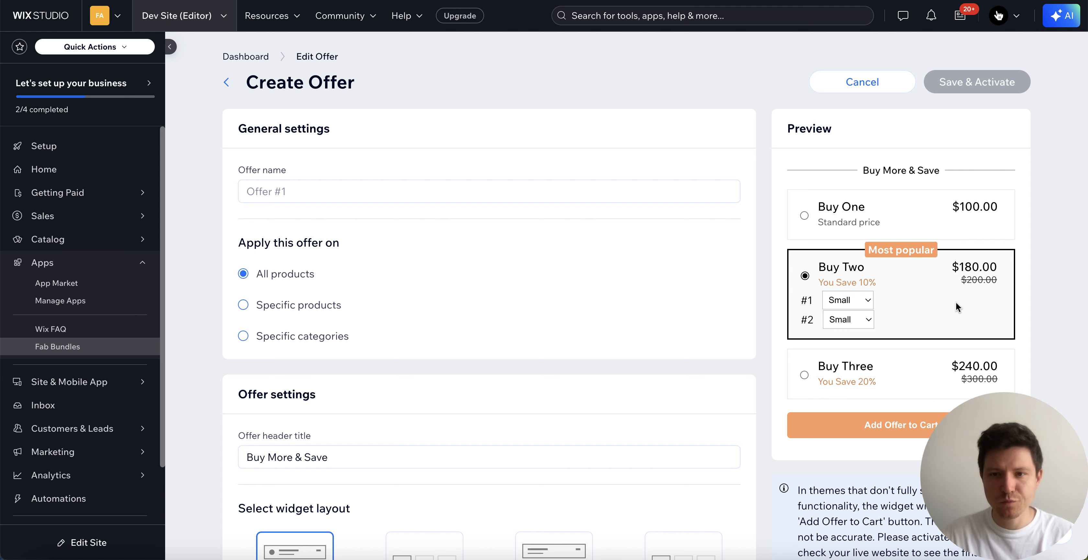
# Name the new offer "Volume discounts"
pyautogui.scroll(-3, 958, 308)
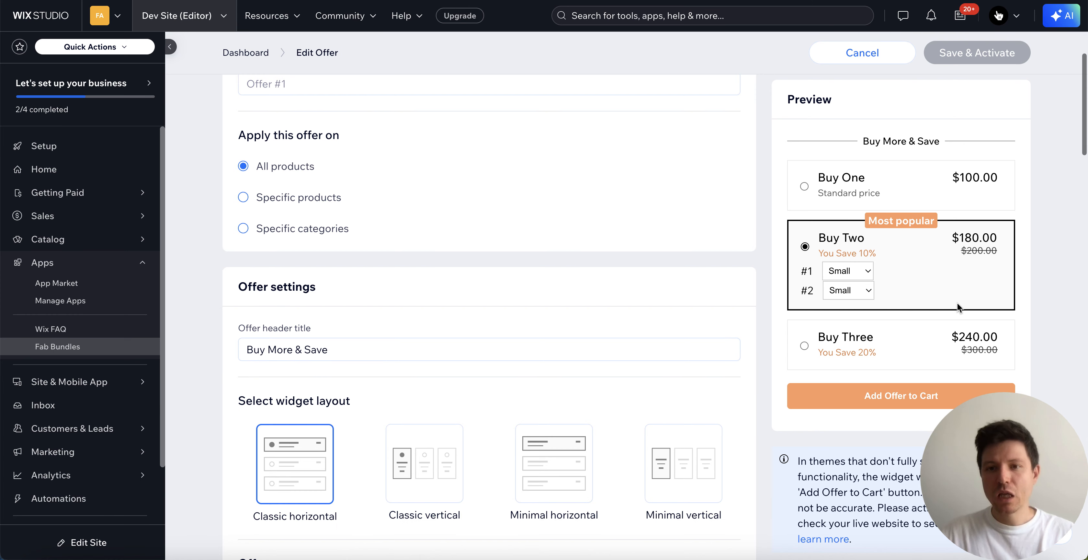
pyautogui.scroll(3, 957, 307)
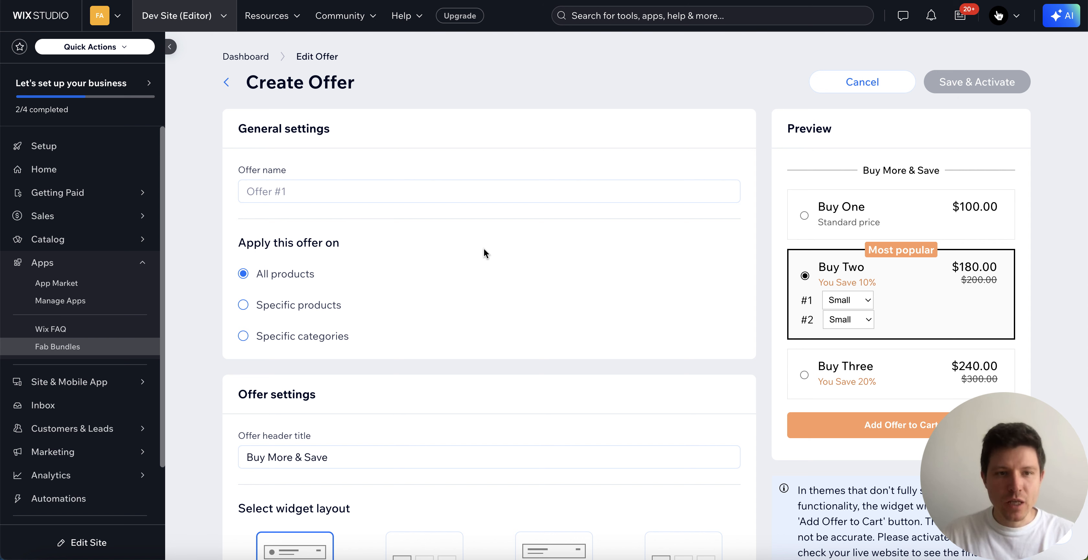
pyautogui.click(364, 192)
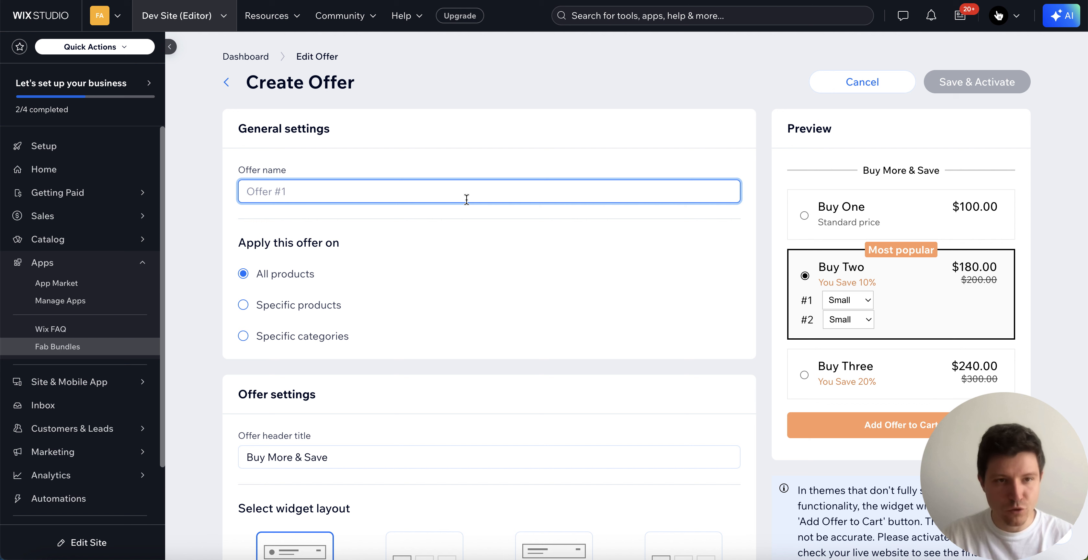
pyautogui.write('Volume dicounts')
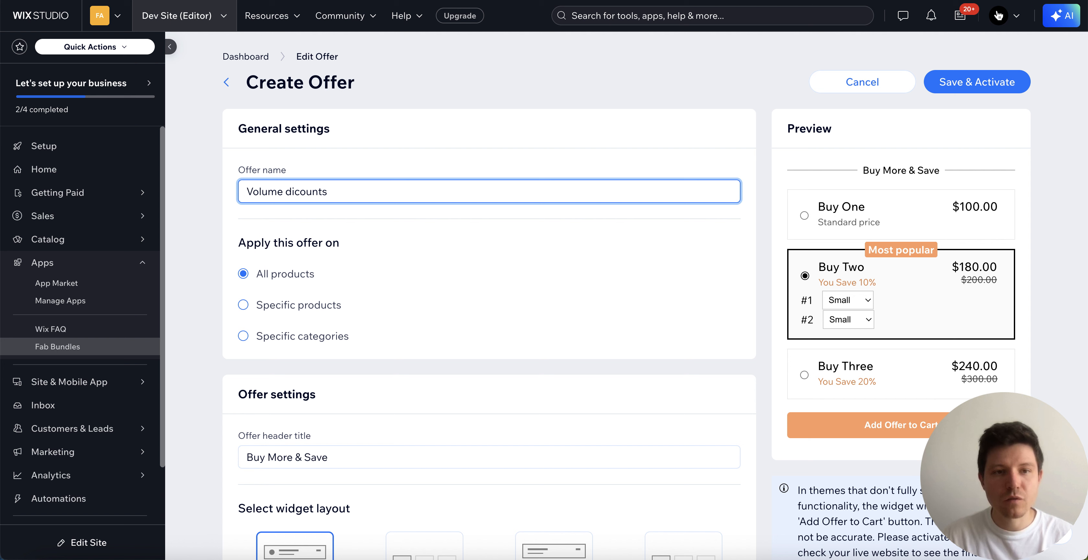
pyautogui.click(301, 195)
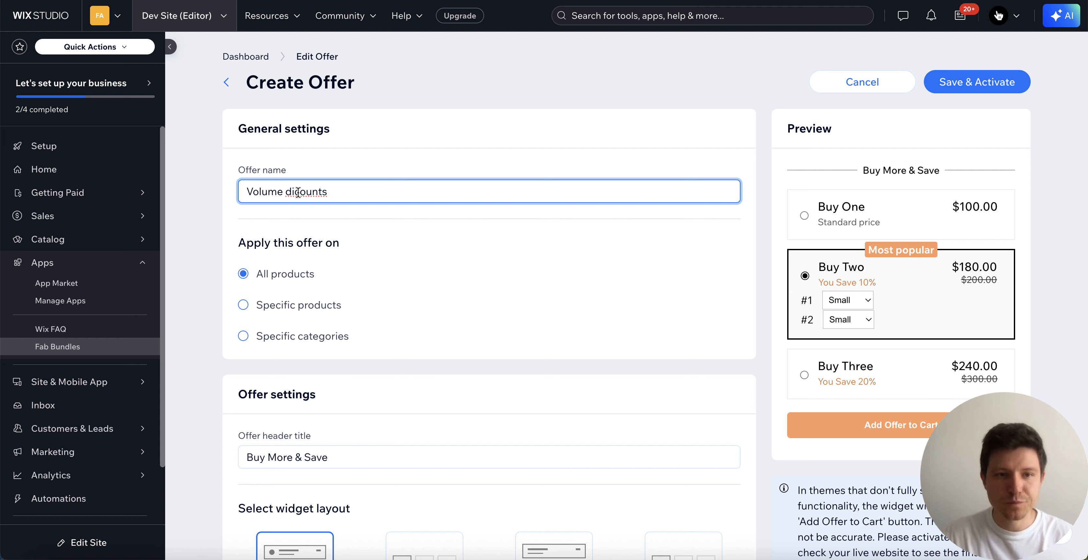
pyautogui.write('s')
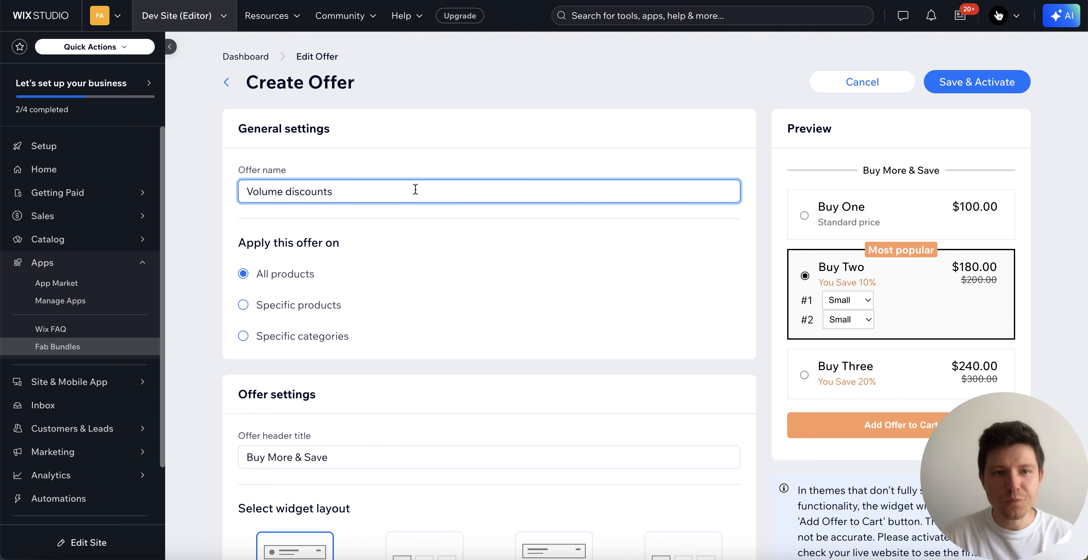
pyautogui.click(587, 165)
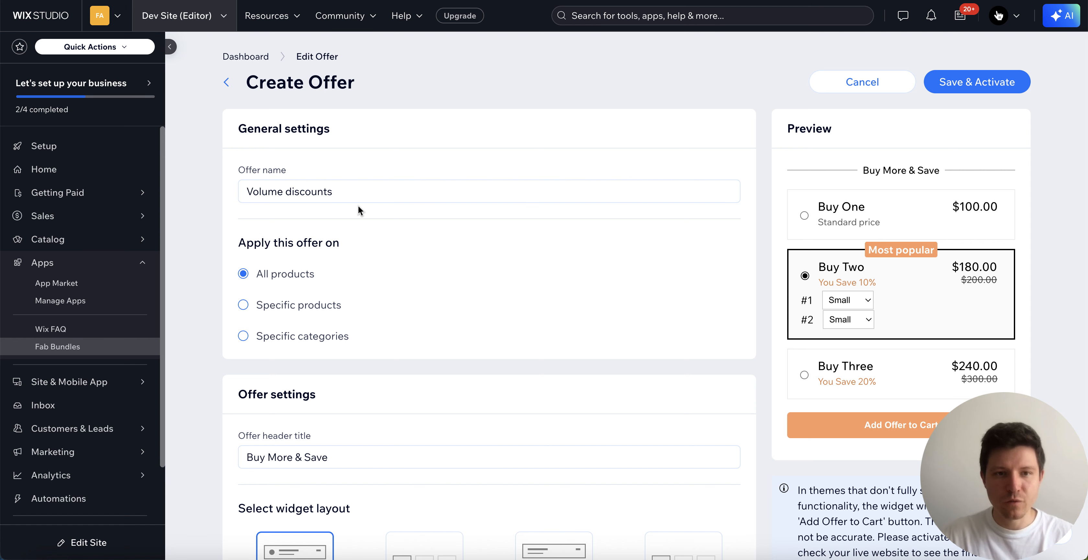
# Apply the offer to specific products only, choosing the Cosmetic Bottle
pyautogui.scroll(-1, 391, 262)
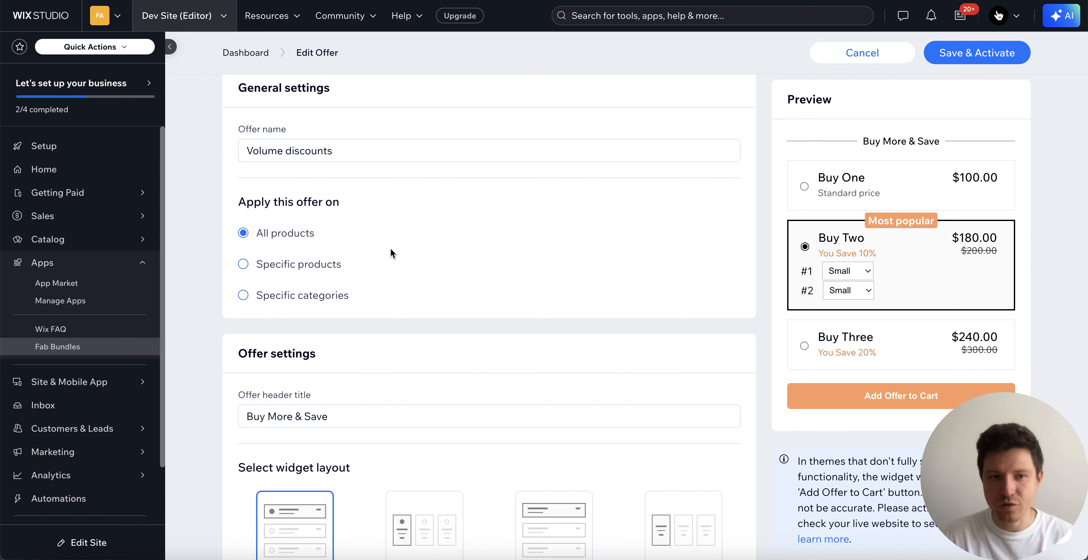
pyautogui.click(310, 265)
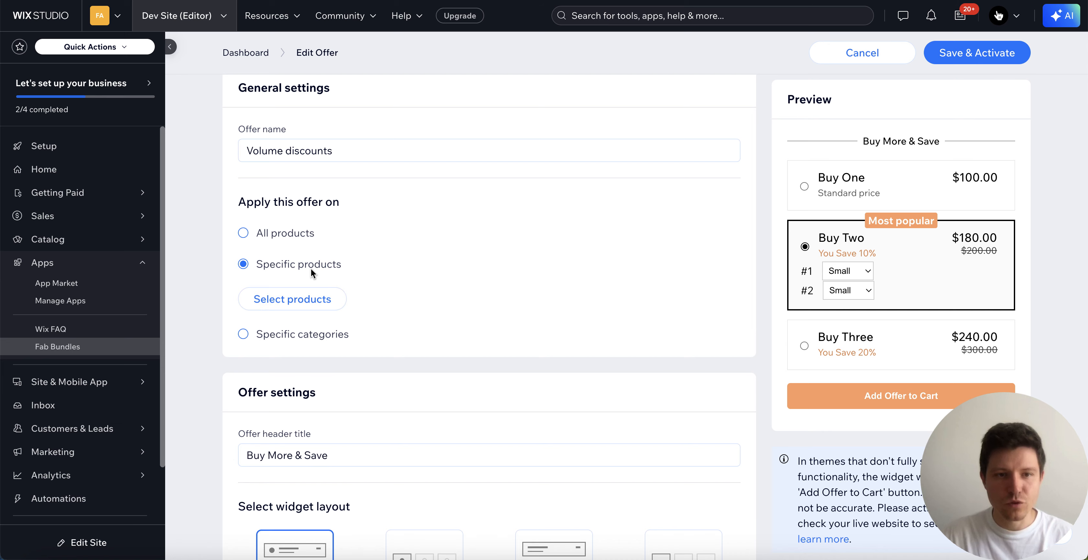
pyautogui.click(307, 299)
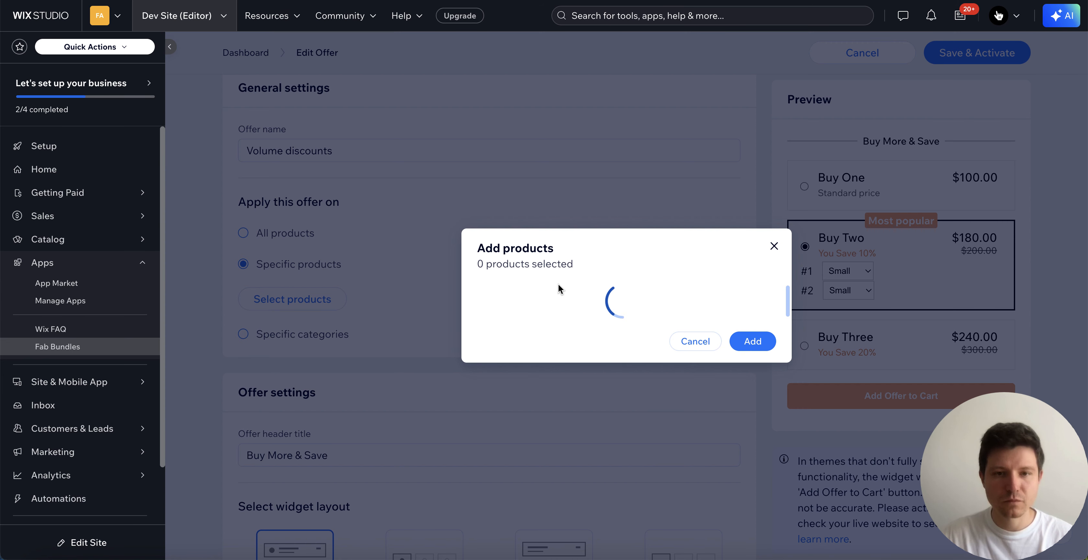
pyautogui.scroll(-5, 638, 334)
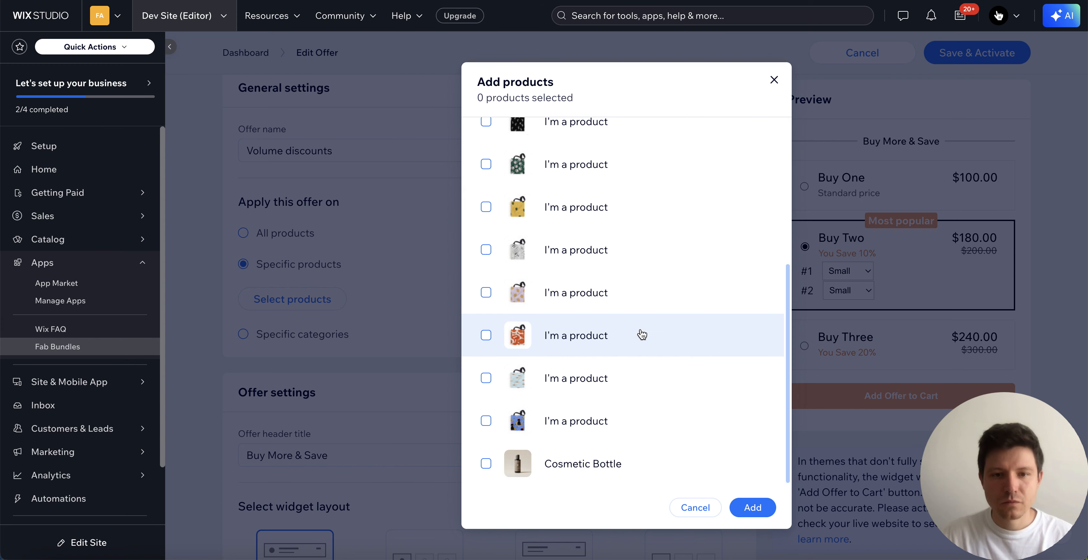
pyautogui.click(572, 472)
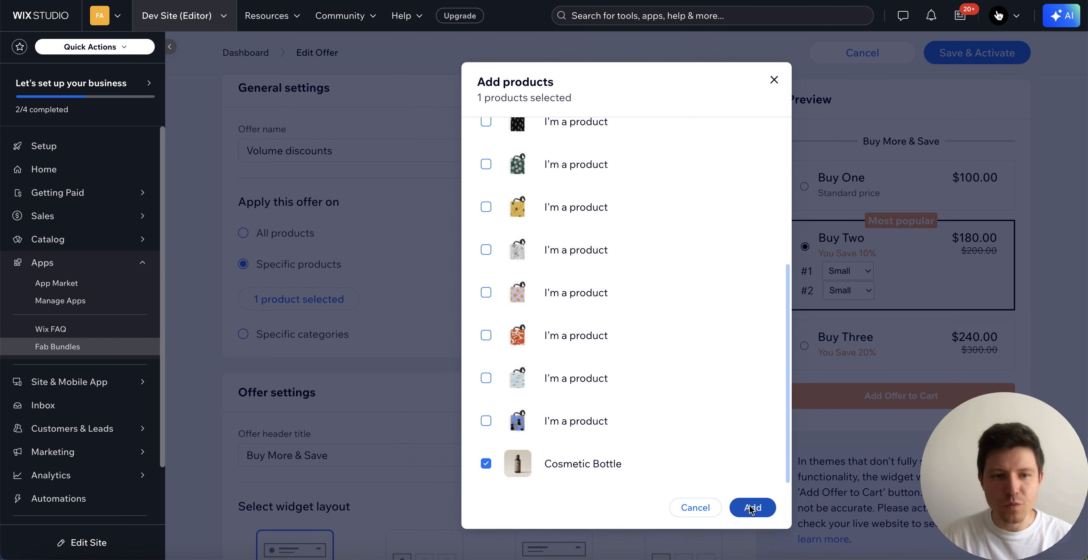
pyautogui.click(752, 507)
# Try the Classic vertical and Minimal horizontal widget layouts and return to Classic horizontal
pyautogui.scroll(-4, 691, 315)
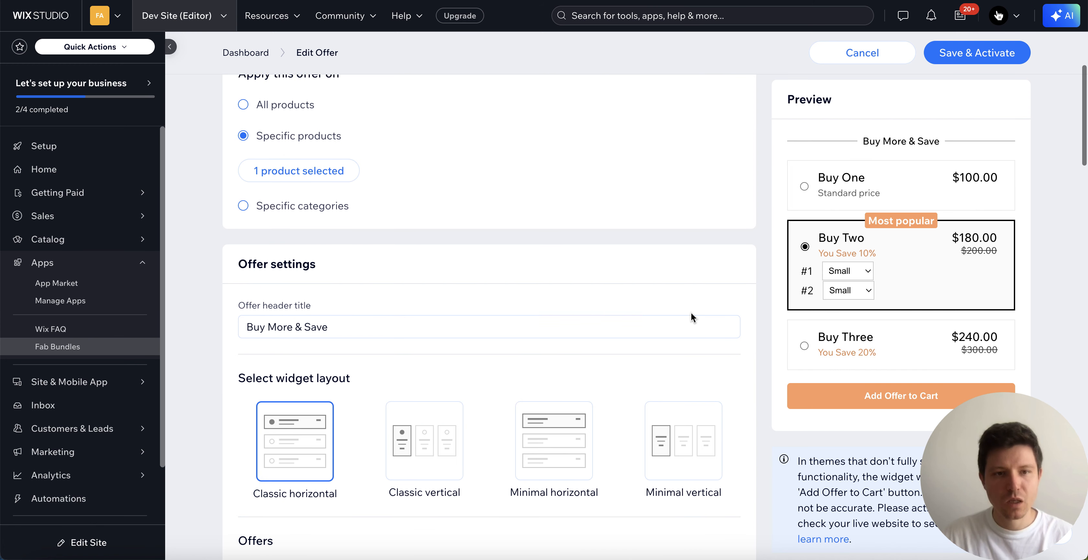
pyautogui.scroll(-2, 414, 279)
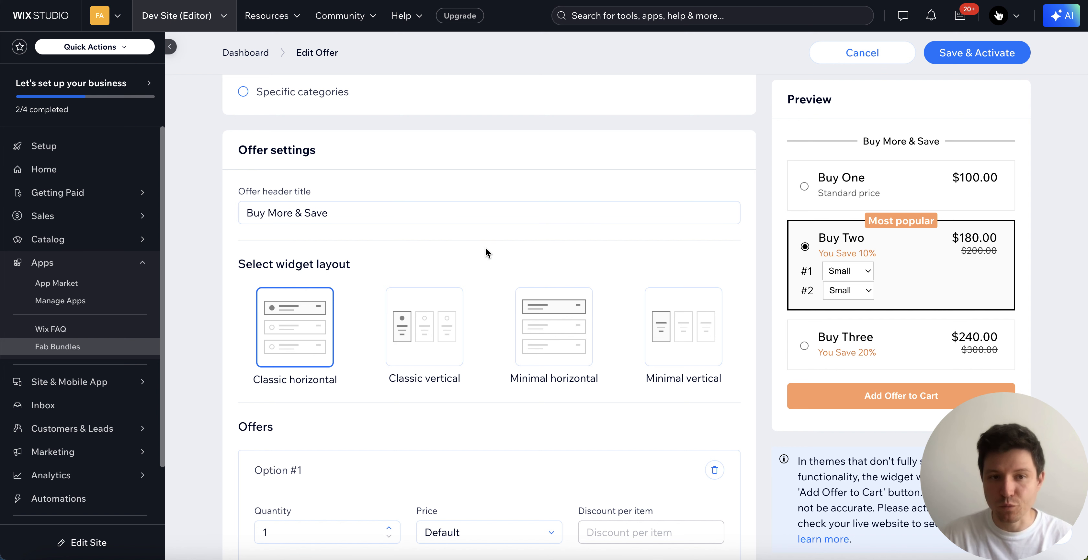
pyautogui.scroll(-1, 516, 259)
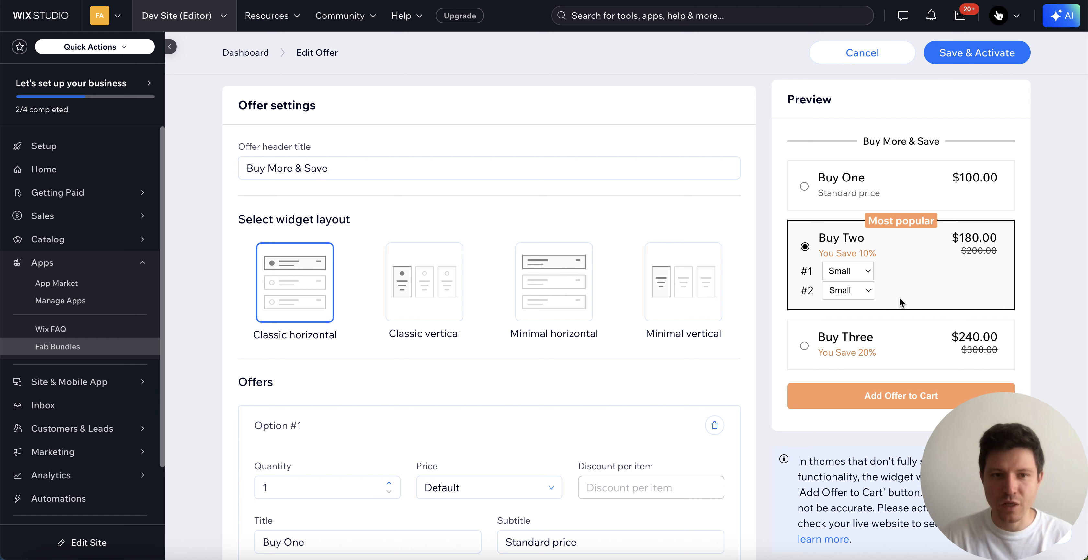
pyautogui.click(441, 296)
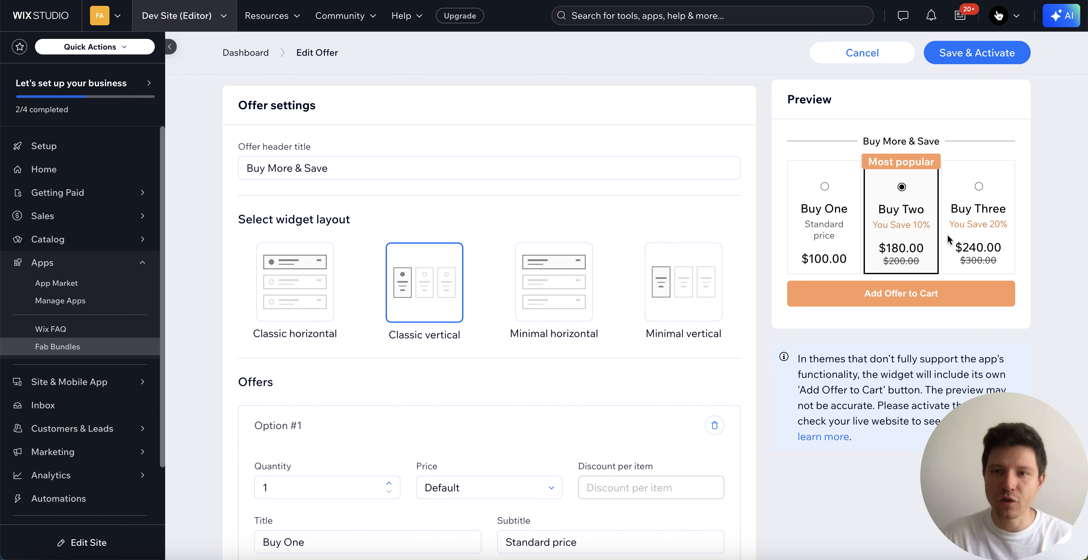
pyautogui.click(568, 293)
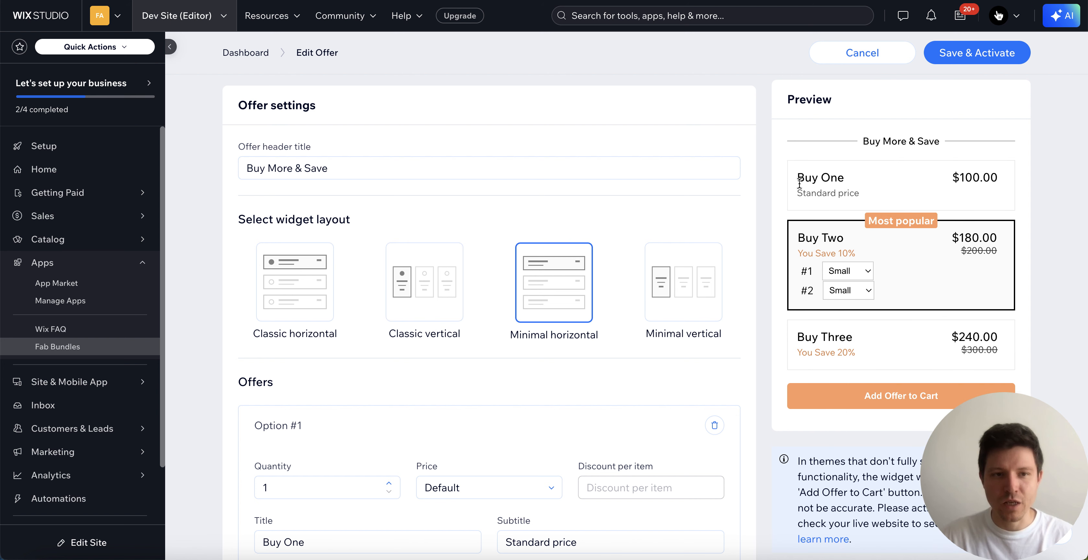
pyautogui.click(309, 290)
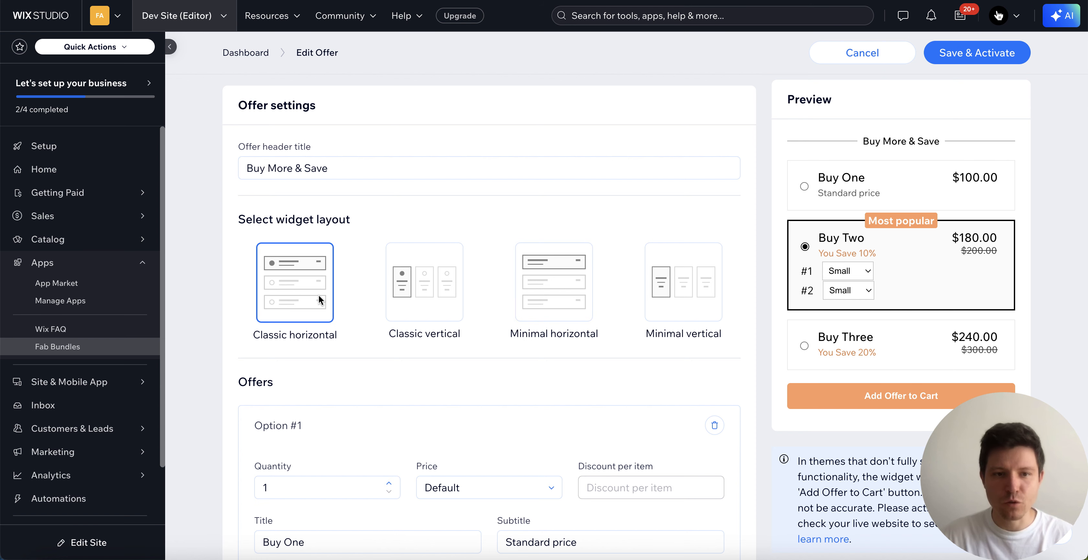
# Review the Option #1 settings and its available price types, leaving the price at Default
pyautogui.scroll(-5, 432, 306)
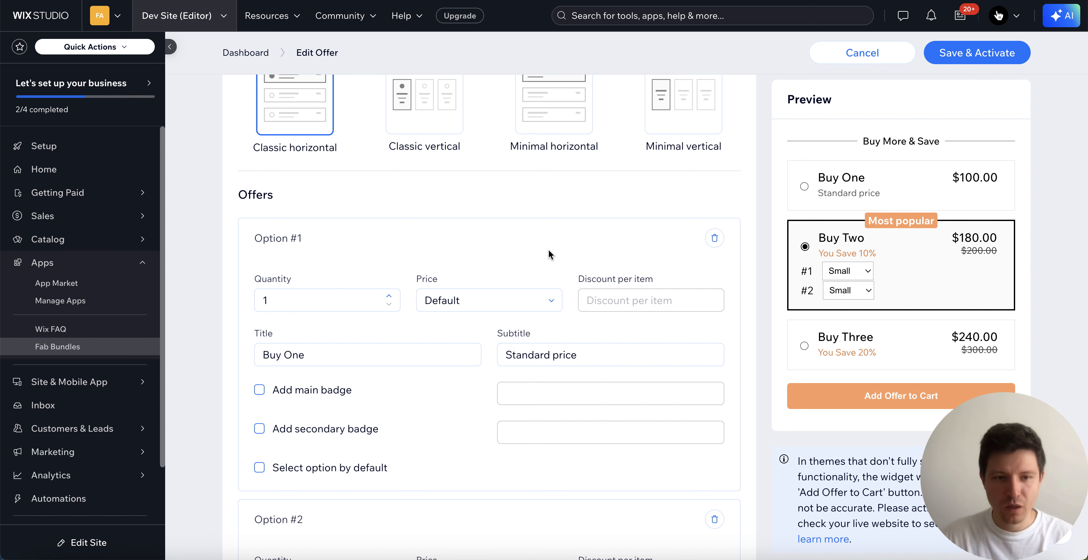
pyautogui.scroll(-1, 549, 253)
pyautogui.scroll(-1, 548, 254)
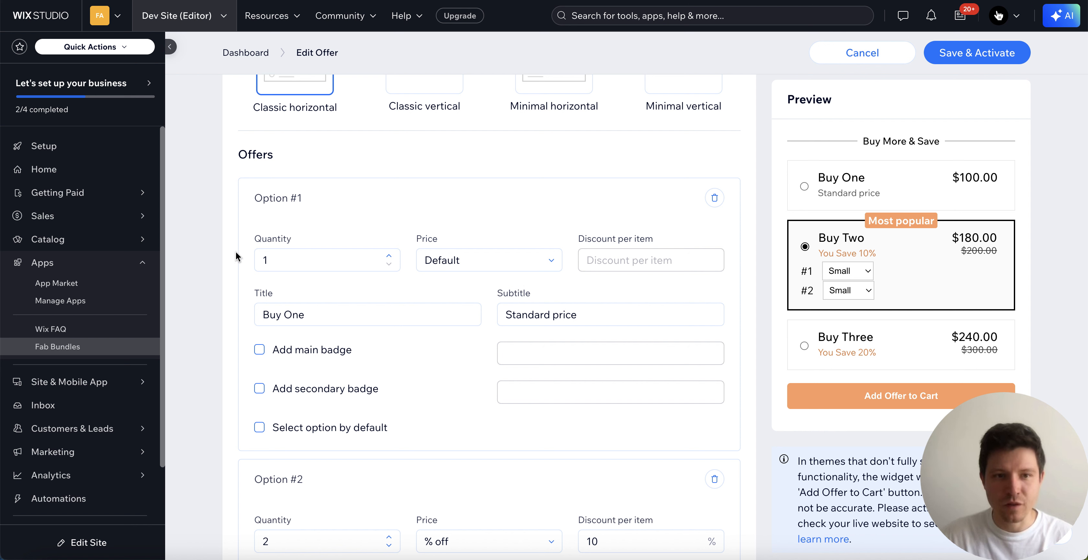
pyautogui.click(533, 269)
pyautogui.click(533, 266)
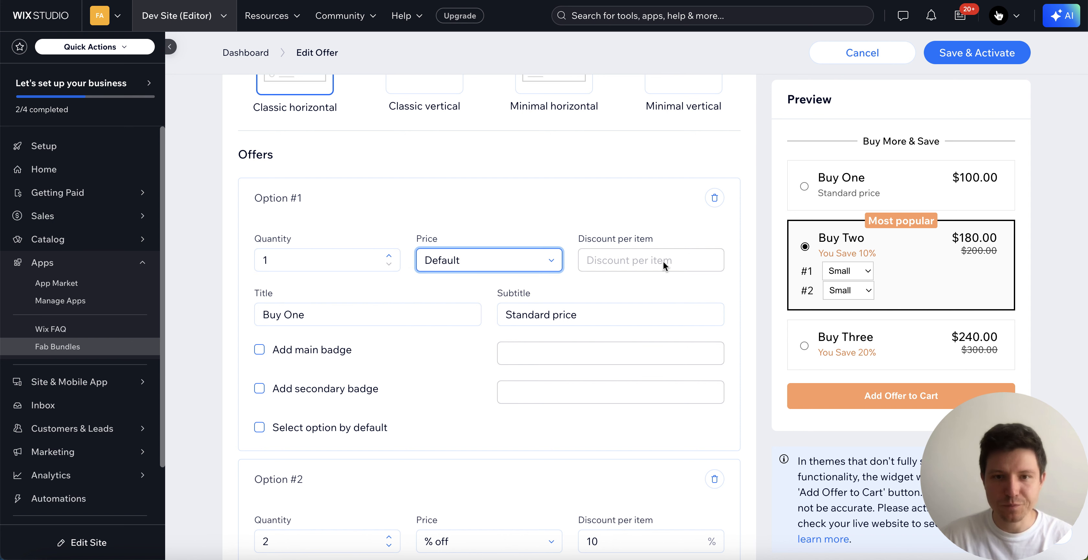
pyautogui.click(455, 291)
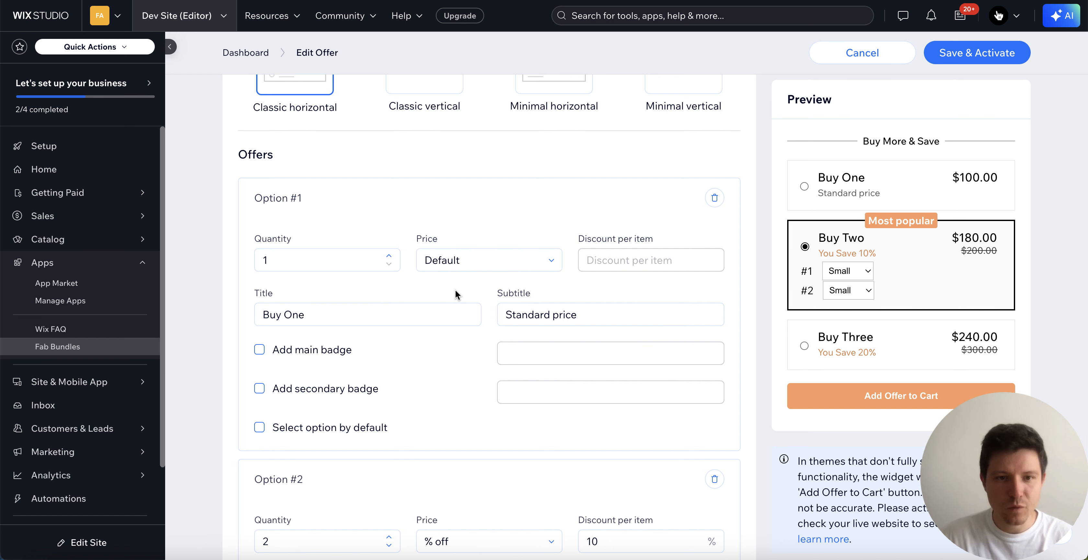
# Try adding "Bottle" to the end of the Option #1 title and remove the word again
pyautogui.scroll(-2, 422, 330)
pyautogui.click(364, 273)
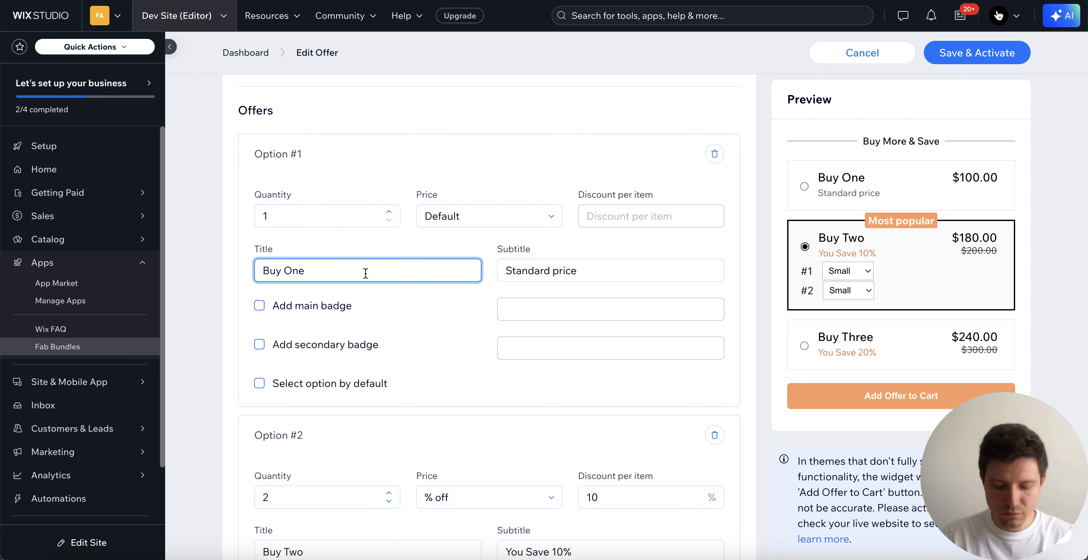
pyautogui.write('Bottle')
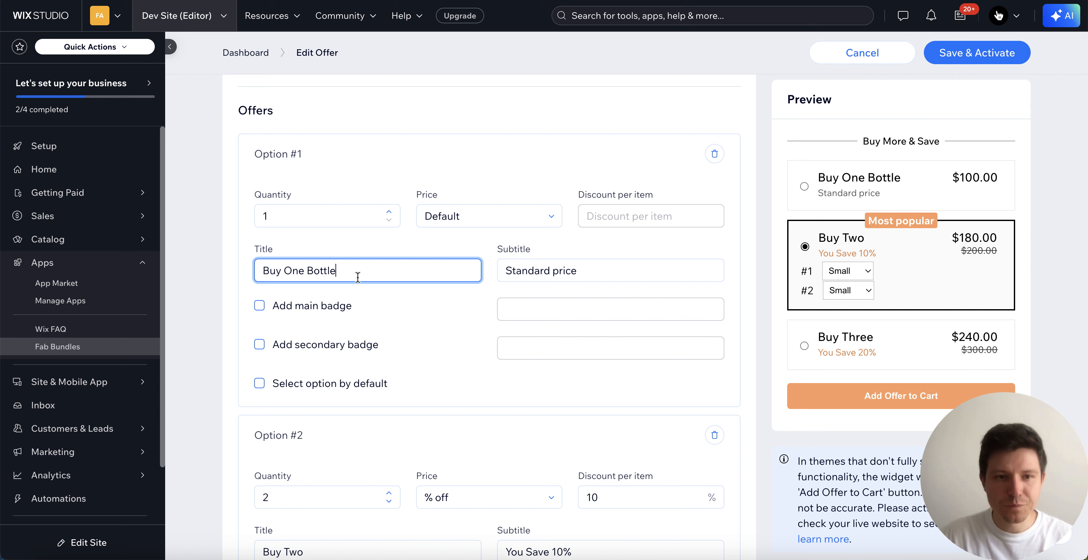
pyautogui.doubleClick(316, 270)
pyautogui.press('BackSpace')
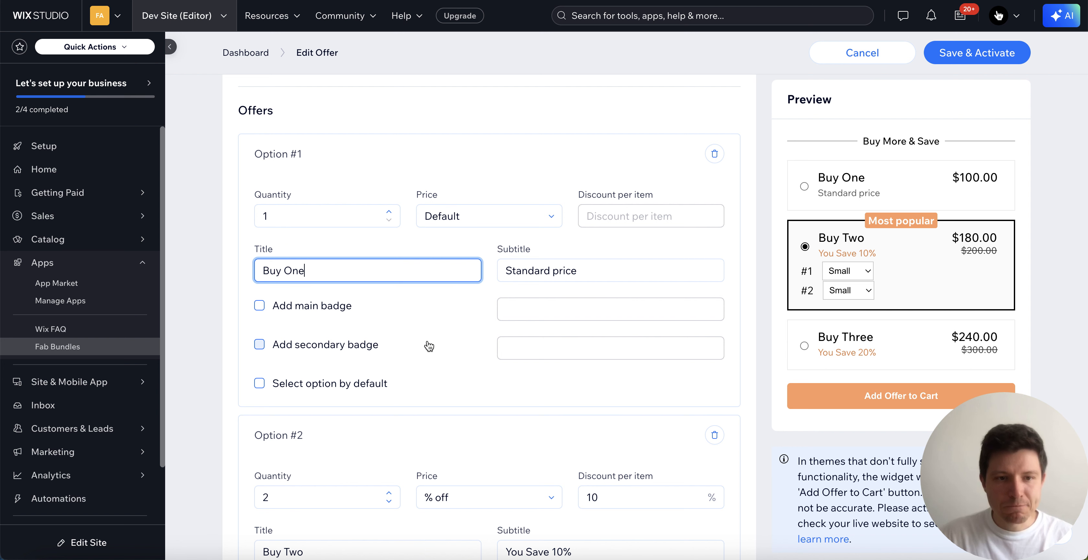
# Try raising the Option #2 quantity by one and set it back to 2
pyautogui.scroll(-2, 420, 348)
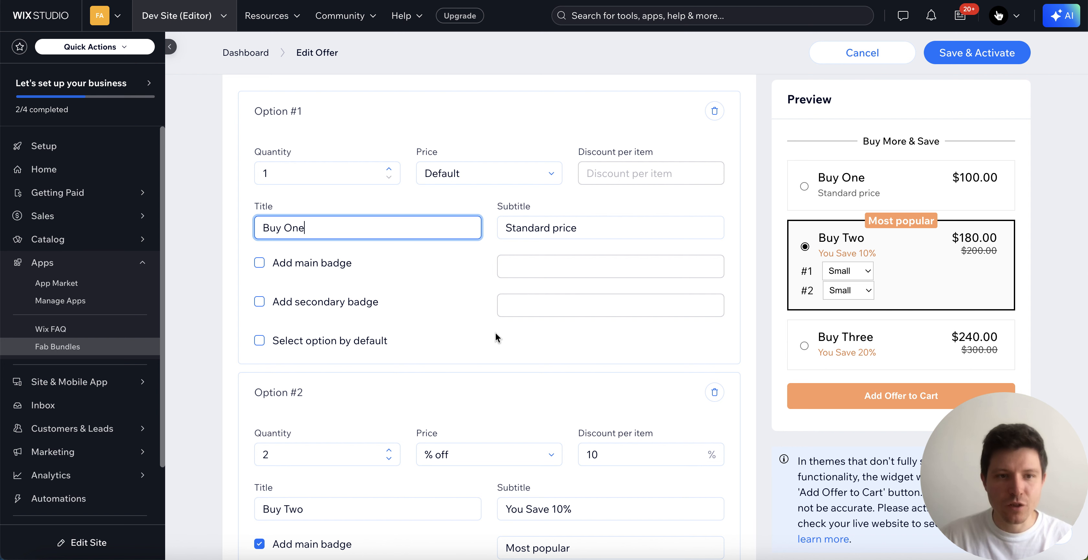
pyautogui.scroll(-5, 499, 334)
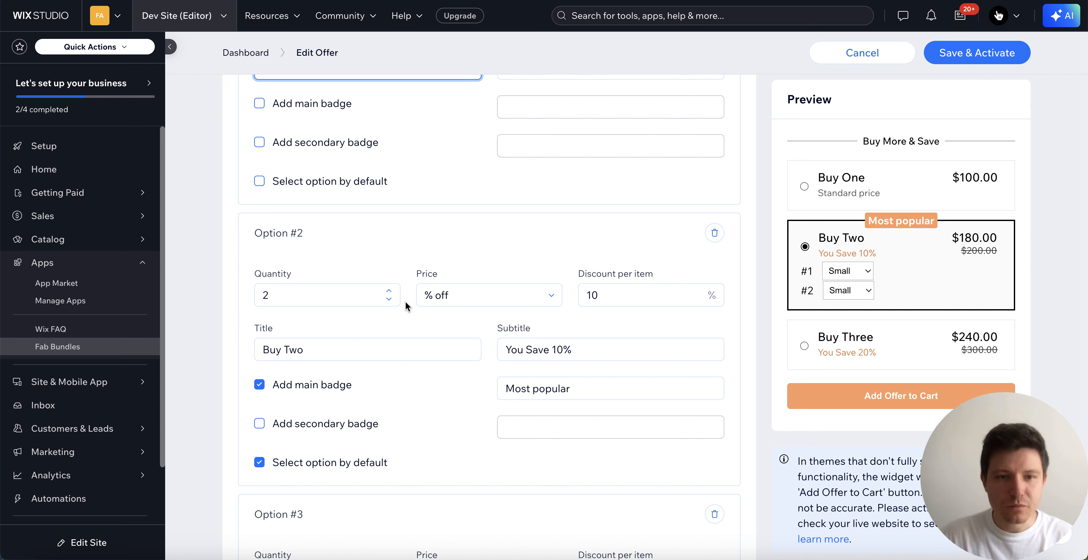
pyautogui.click(388, 291)
pyautogui.click(389, 299)
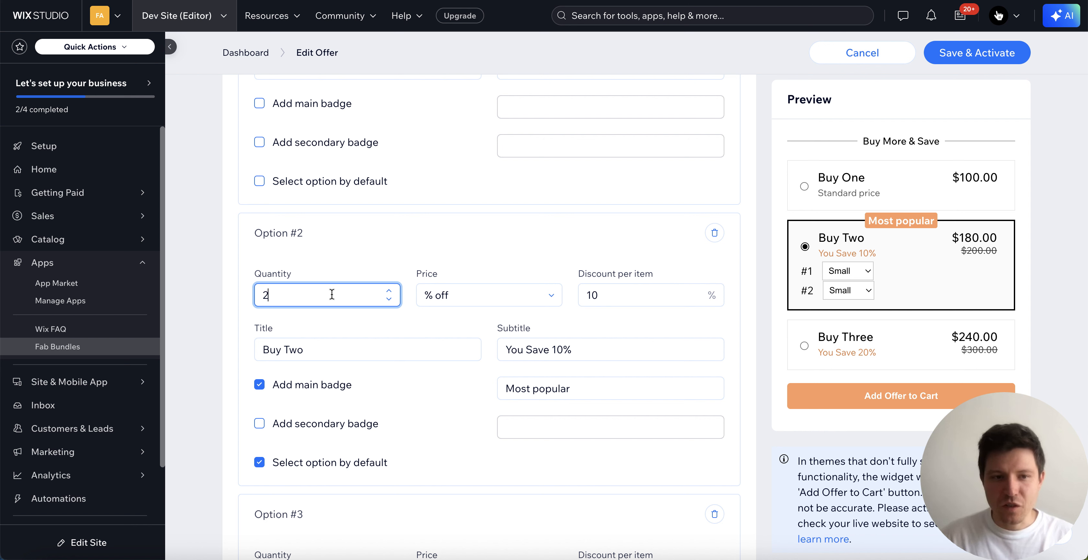
# Review the price types and the discount per item available for Option #2, leaving the price at % off
pyautogui.click(532, 254)
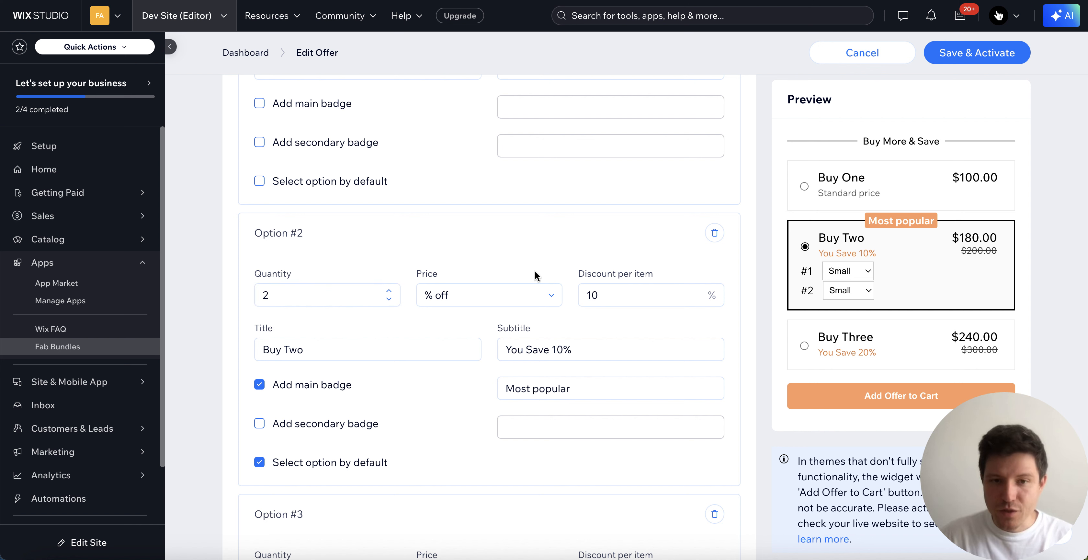
pyautogui.click(534, 298)
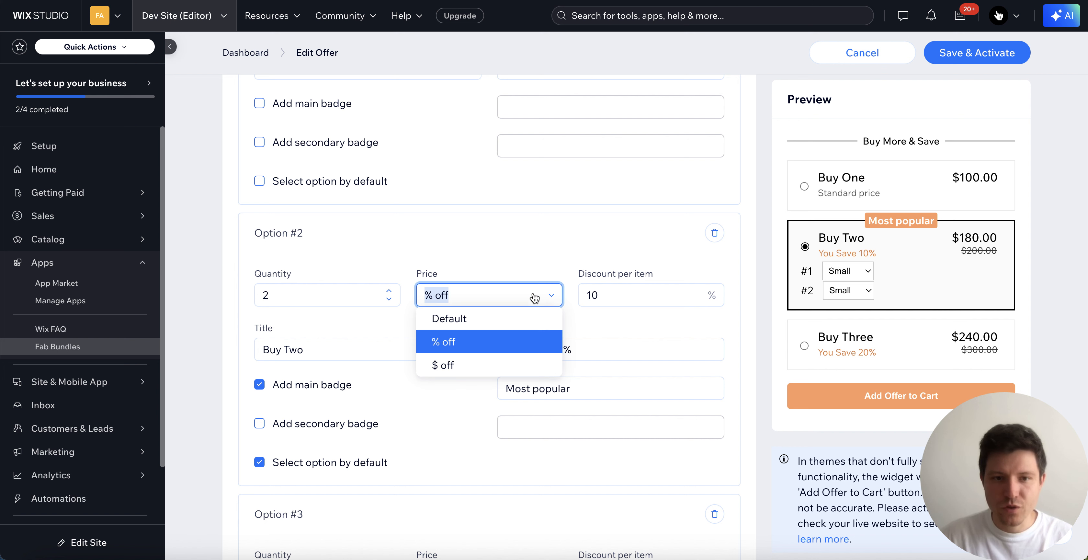
pyautogui.click(472, 347)
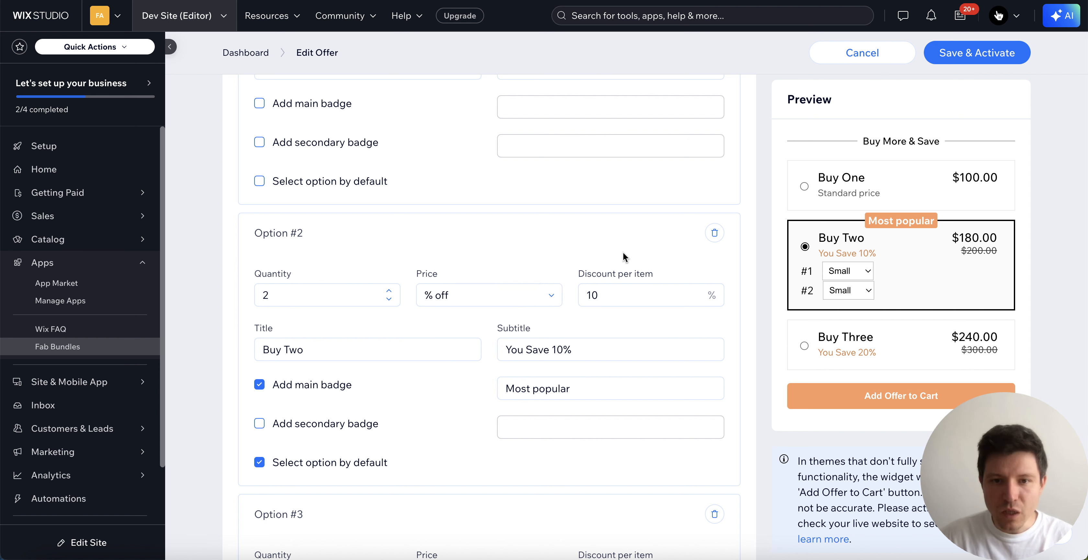
pyautogui.click(616, 294)
pyautogui.click(623, 234)
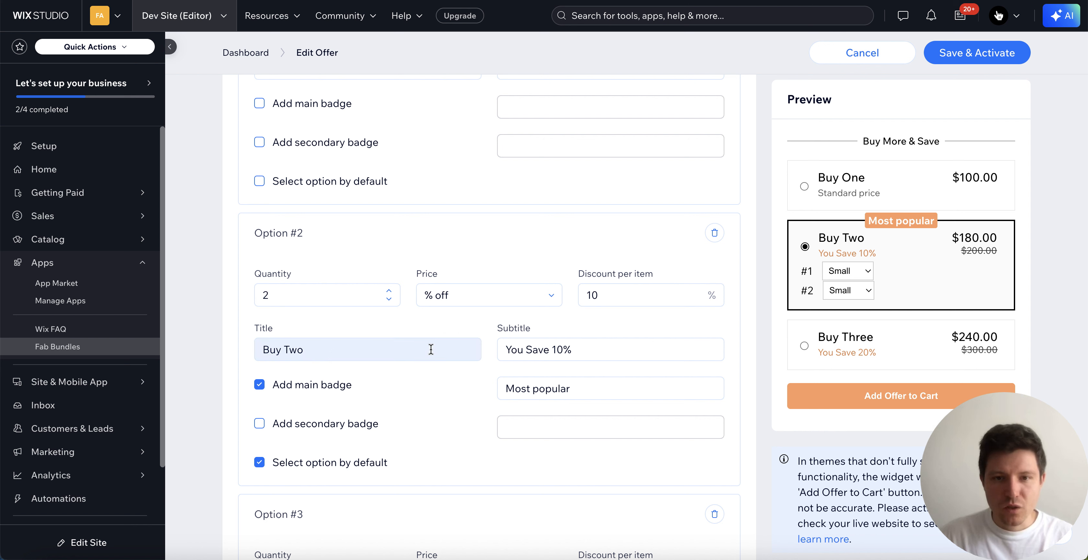
# Add a secondary badge reading "Free Shipping" to Option #2
pyautogui.scroll(-2, 425, 382)
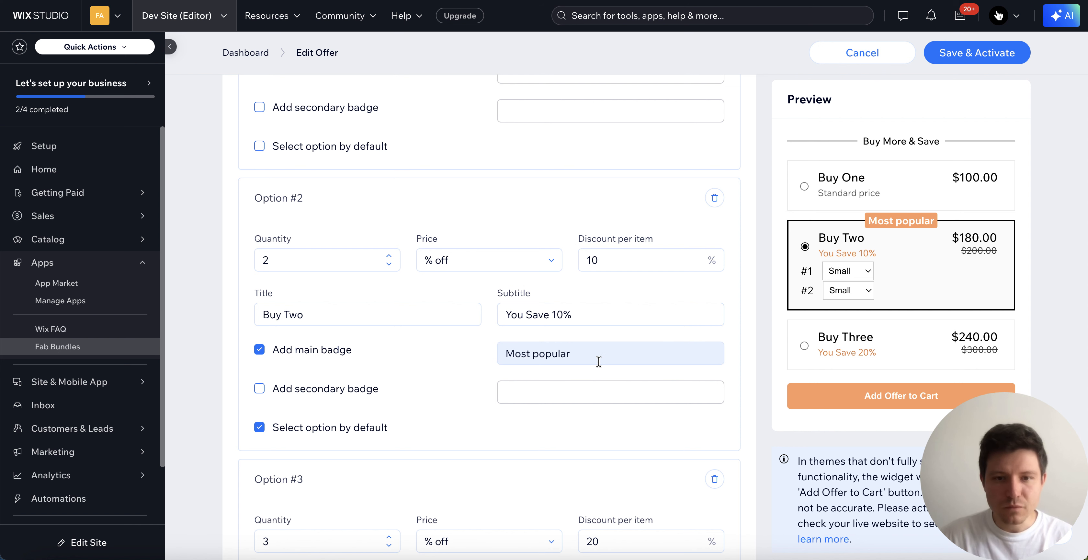
pyautogui.click(259, 389)
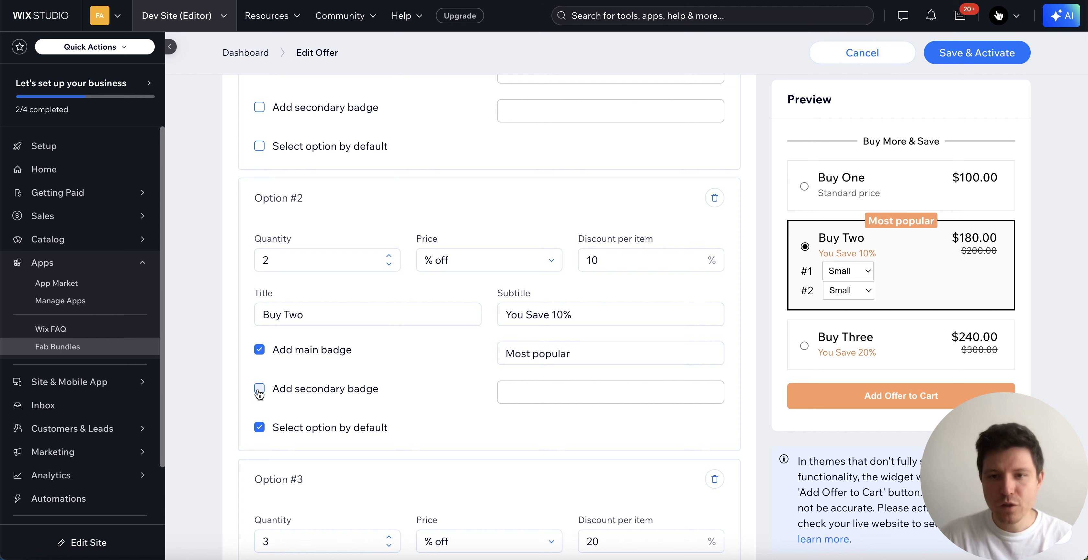
pyautogui.click(510, 395)
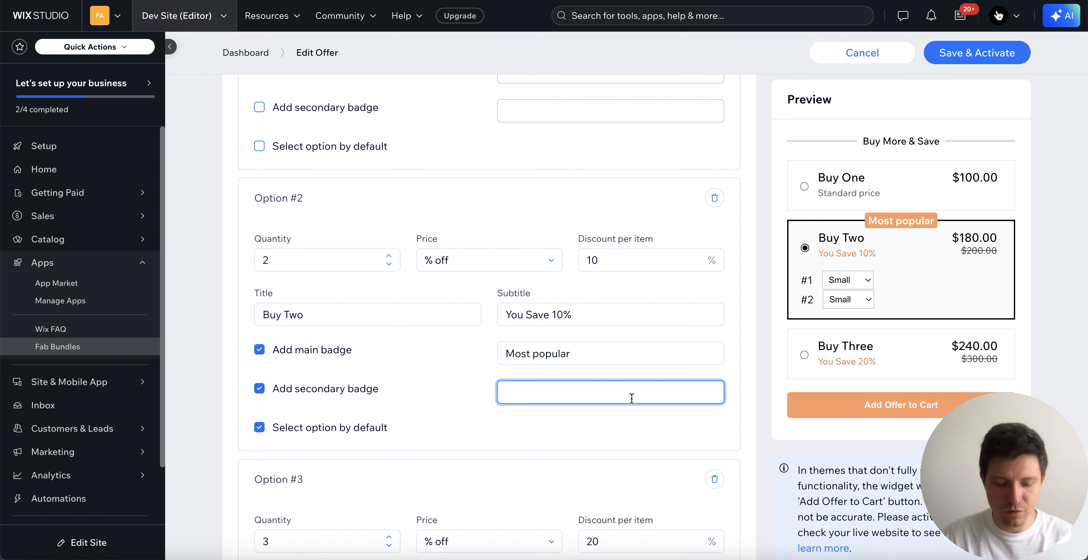
pyautogui.write('Free S')
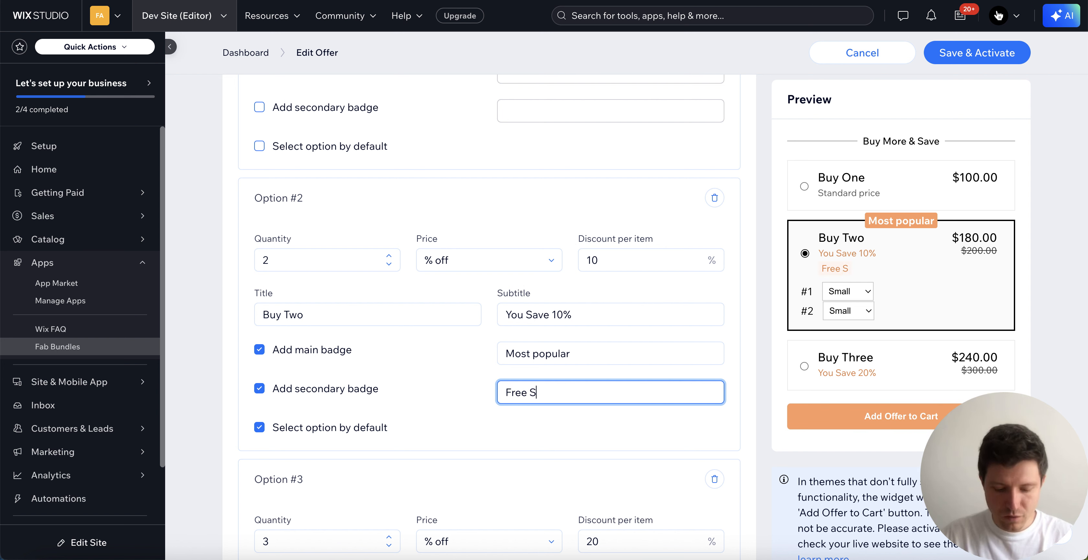
pyautogui.write('hipping')
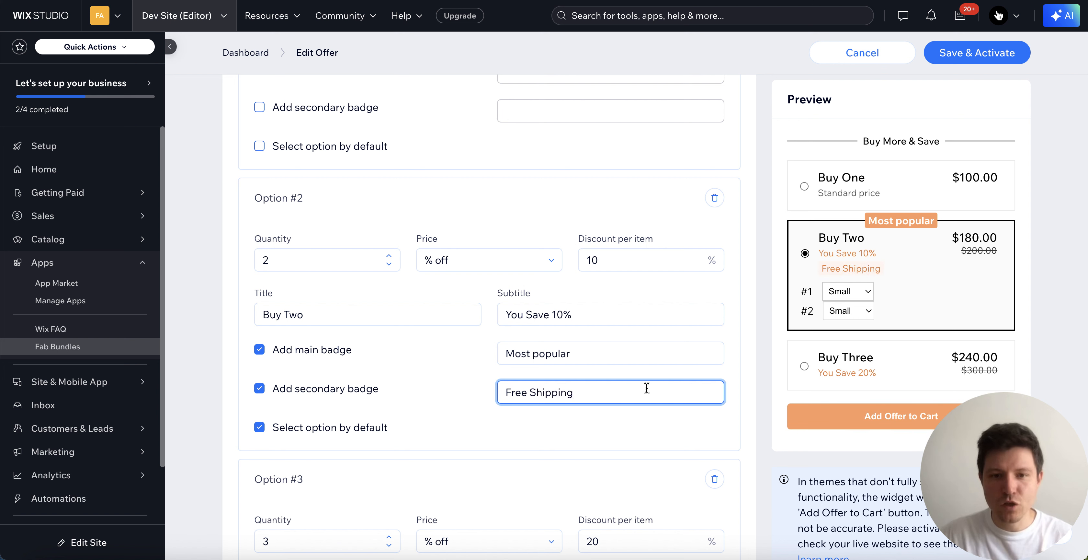
pyautogui.click(608, 427)
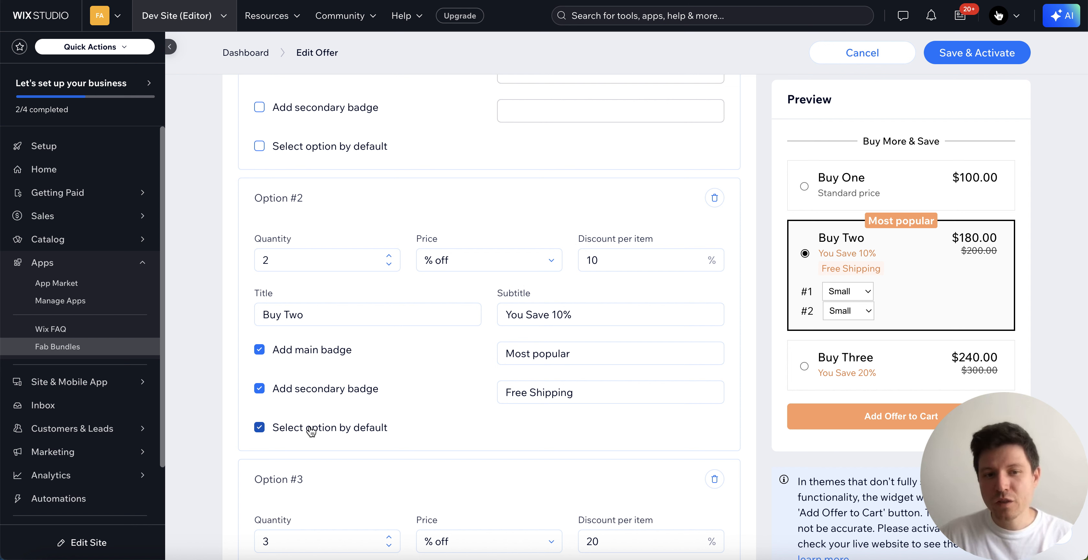
# Try making Option #1 the default selection and set Option #2 as the default again
pyautogui.click(261, 146)
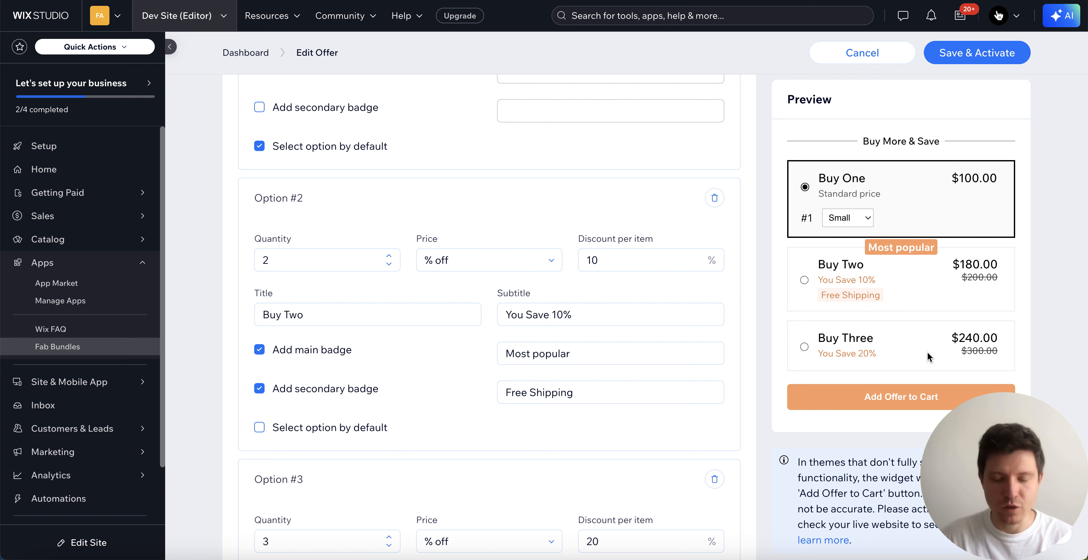
pyautogui.scroll(-3, 535, 400)
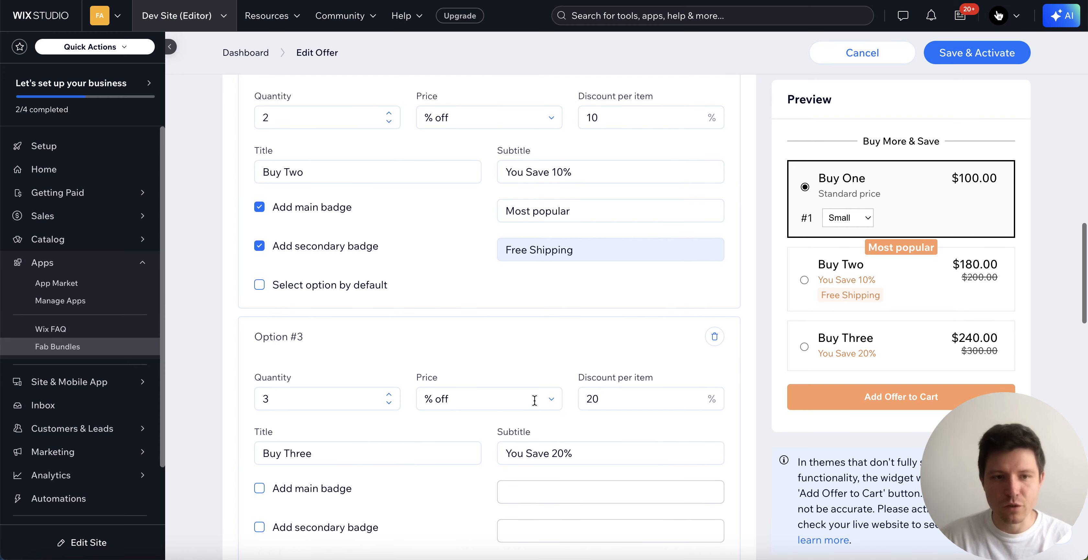
pyautogui.click(260, 277)
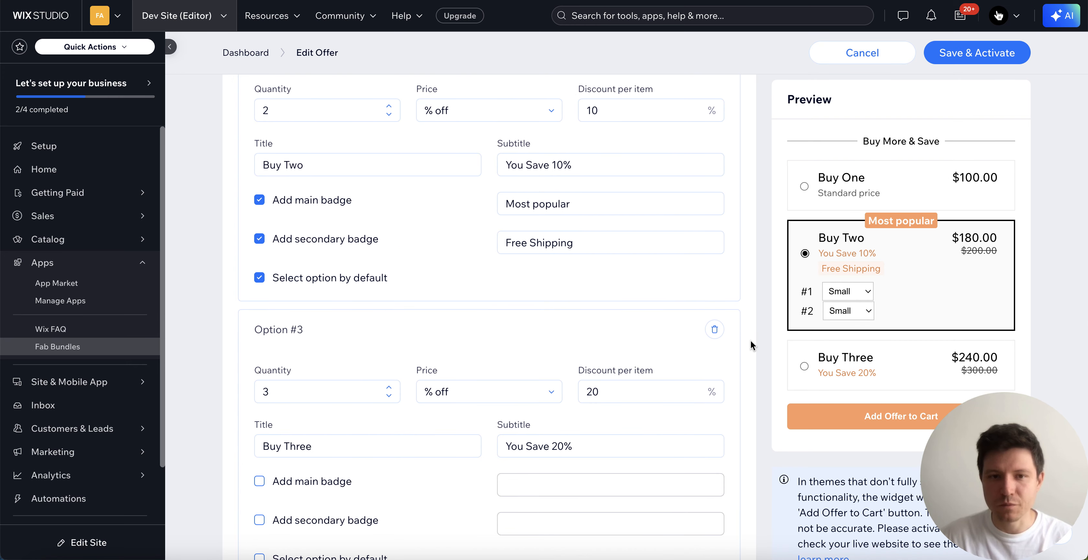
# Add a main badge reading "Best Value" to Option #3
pyautogui.scroll(2, 750, 341)
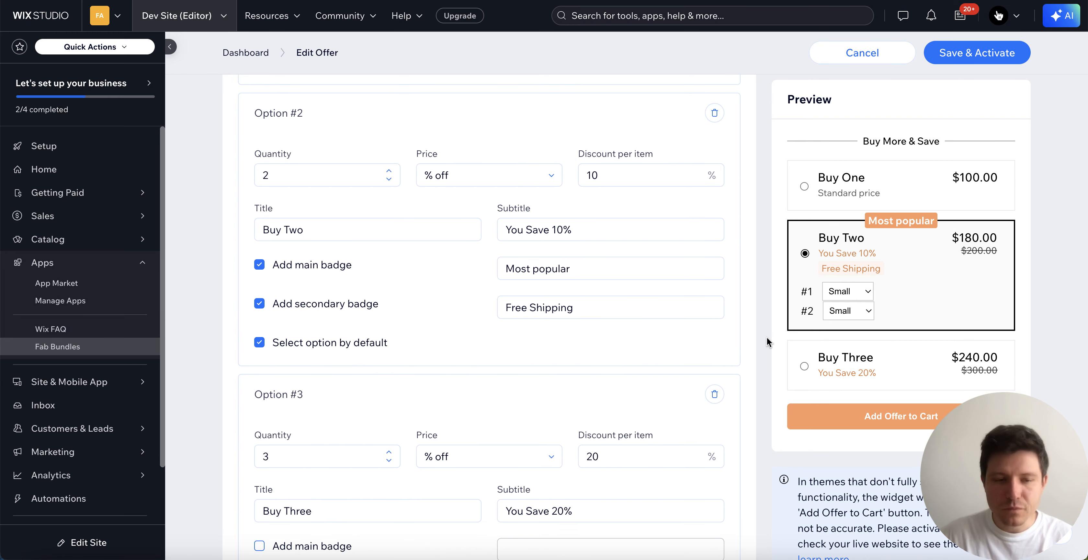
pyautogui.scroll(-3, 766, 337)
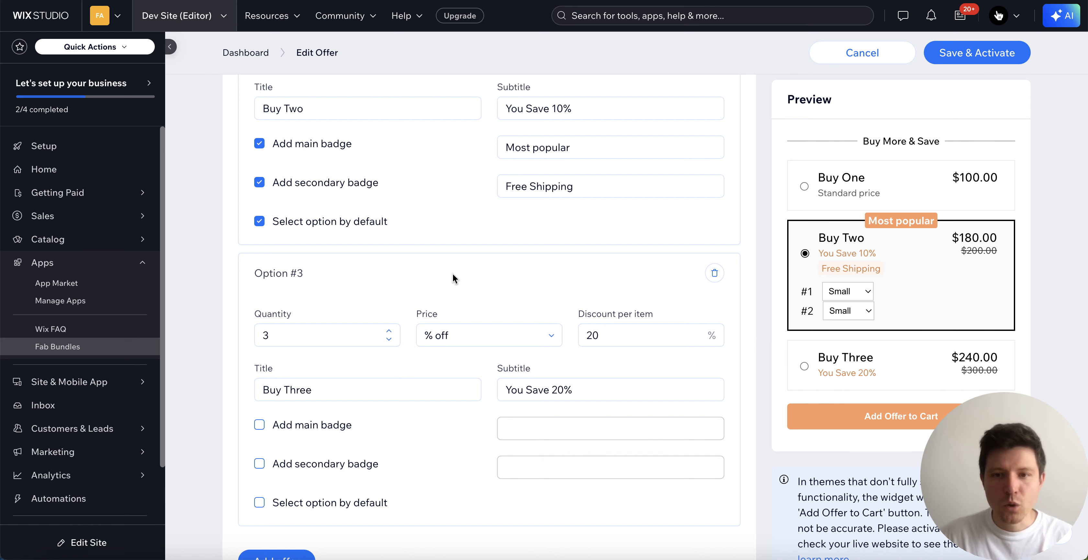
pyautogui.scroll(-1, 453, 274)
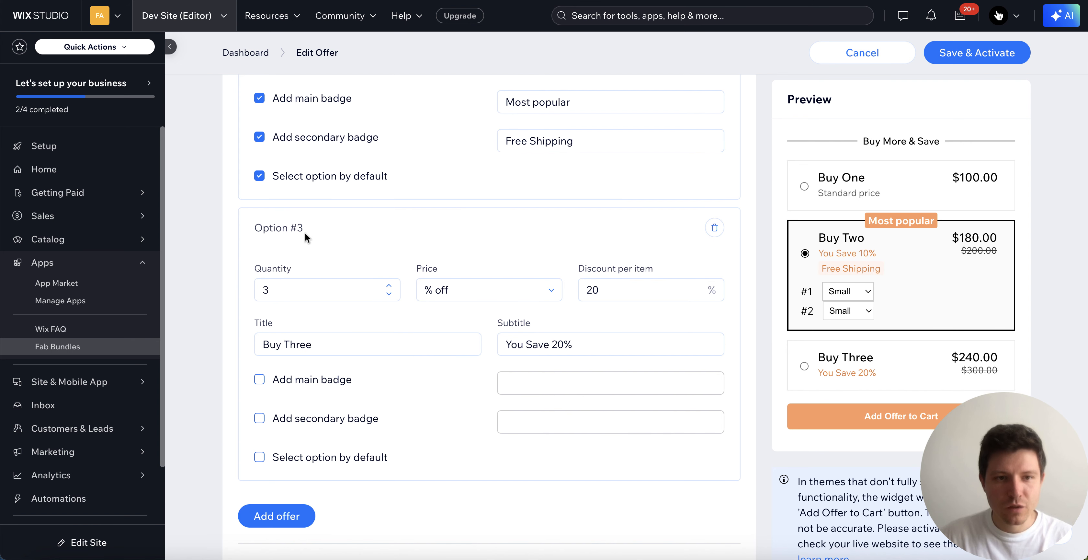
pyautogui.scroll(-1, 488, 330)
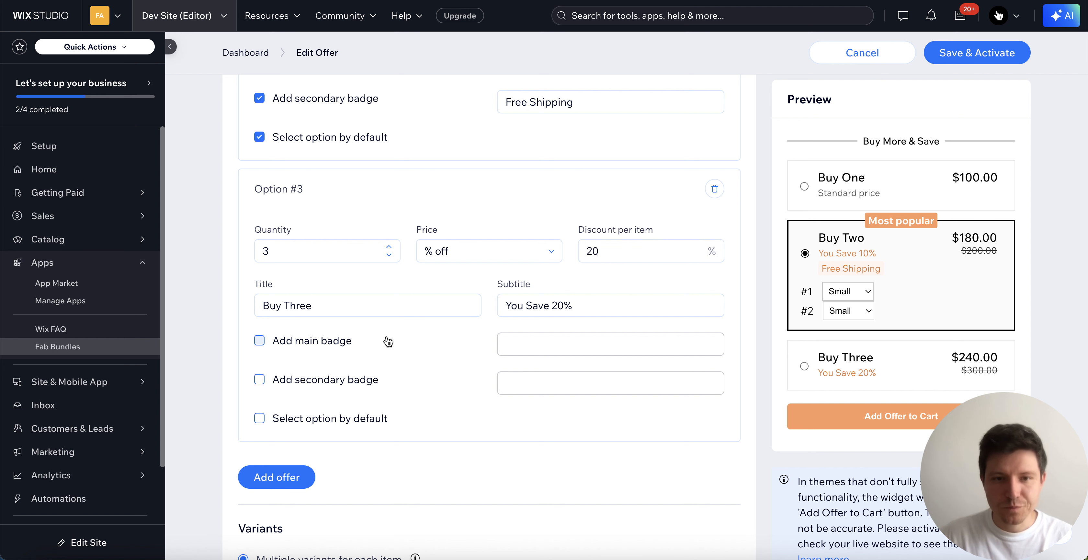
pyautogui.scroll(-1, 410, 338)
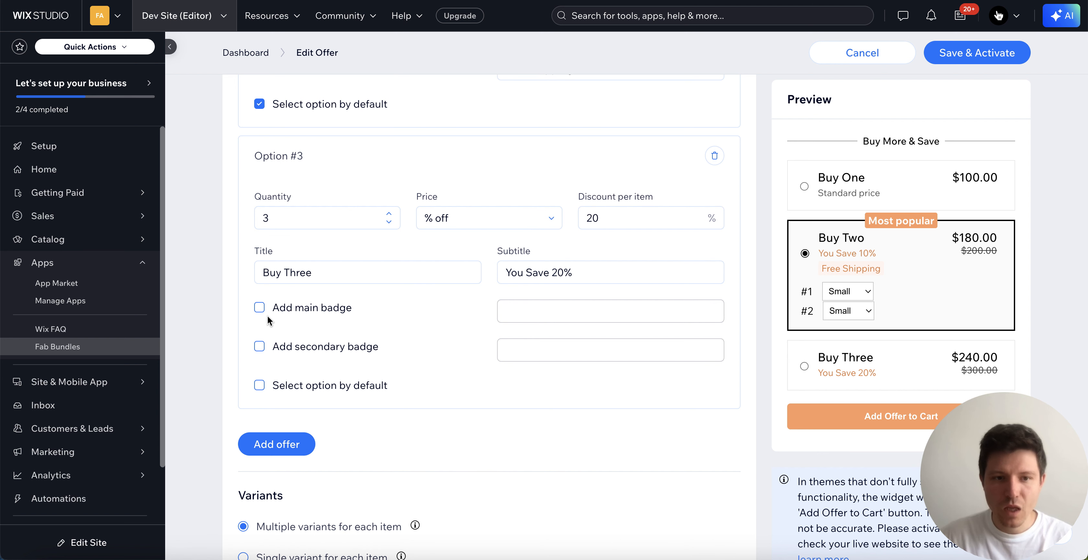
pyautogui.click(259, 307)
pyautogui.click(628, 316)
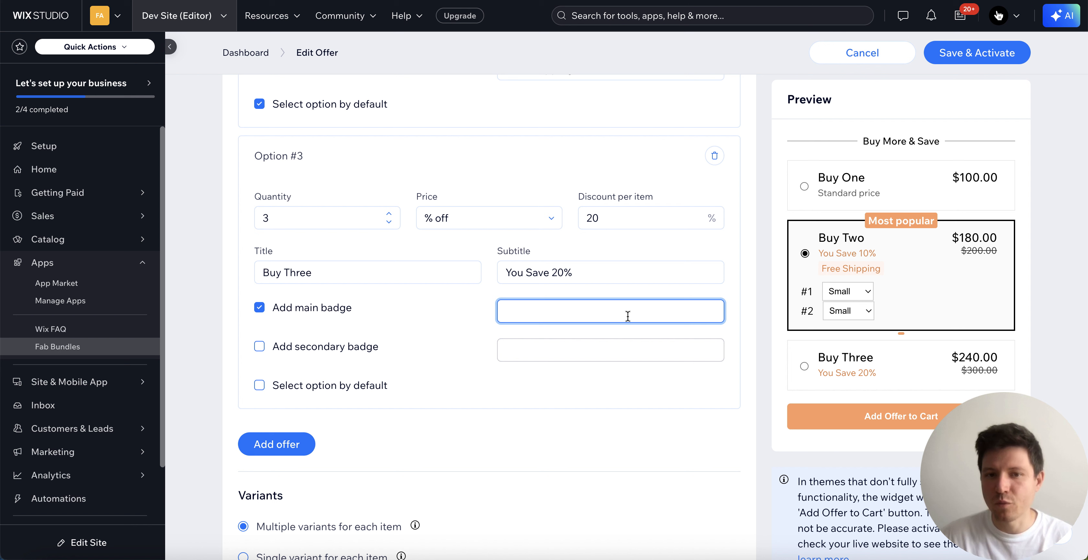
pyautogui.write('Most ')
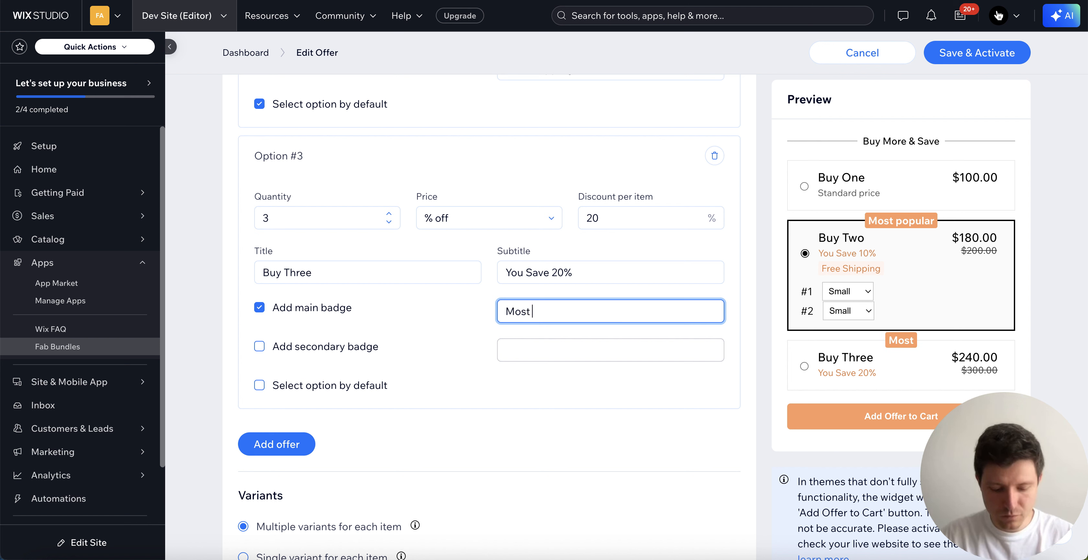
pyautogui.write('V')
pyautogui.press('BackSpace')
pyautogui.press('BackSpace')
pyautogui.press('BackSpace')
pyautogui.press('BackSpace')
pyautogui.press('BackSpace')
pyautogui.press('BackSpace')
pyautogui.write('Best Value')
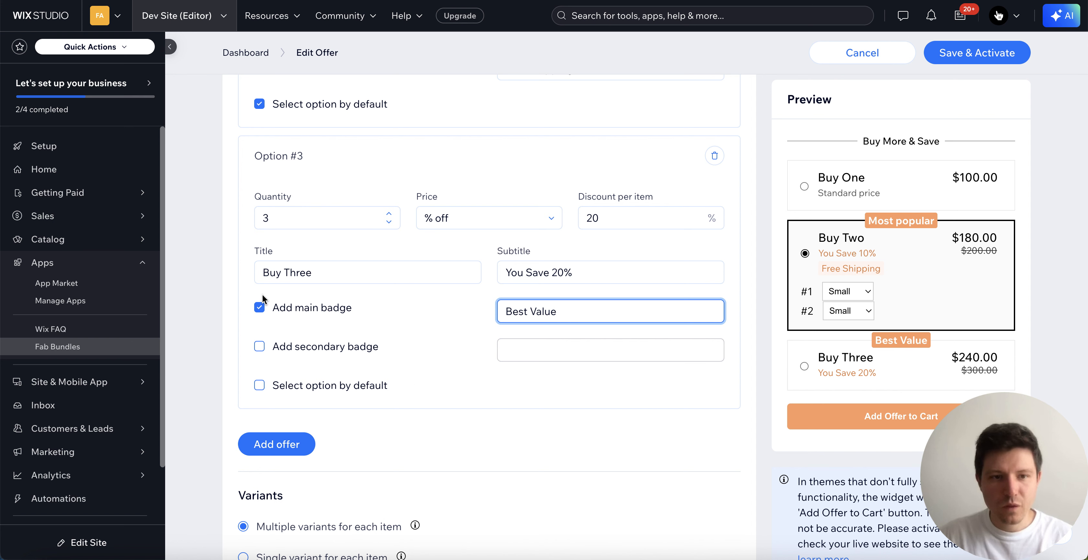
# Add a secondary badge reading "Free Shipping" to Option #3
pyautogui.click(259, 348)
pyautogui.click(259, 347)
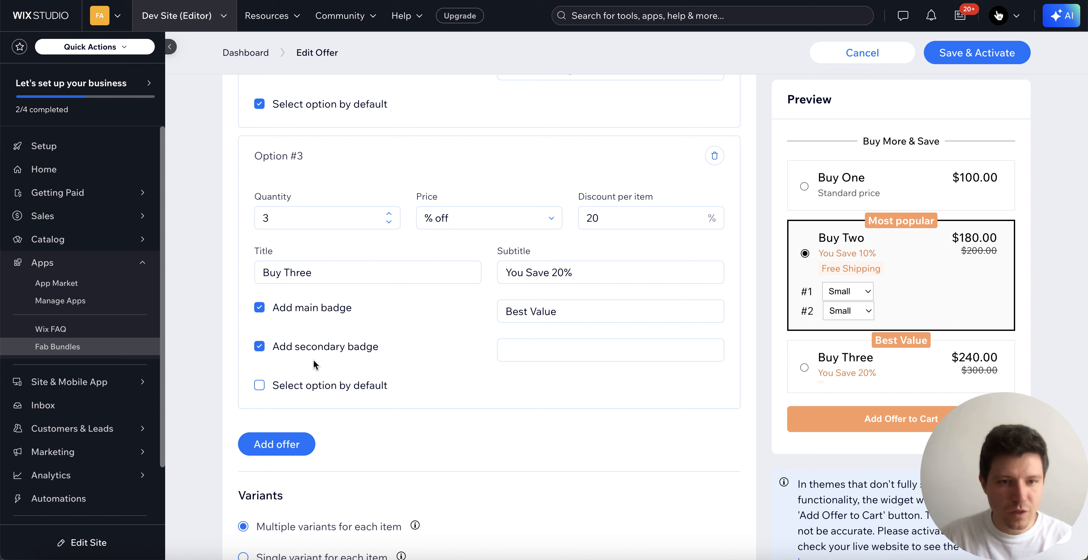
pyautogui.click(567, 353)
pyautogui.write('F')
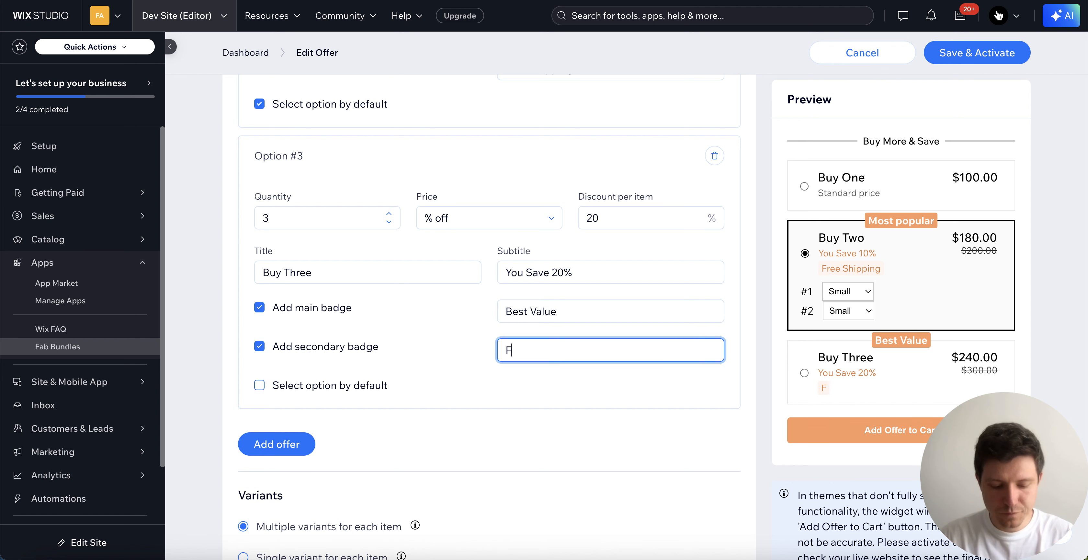
pyautogui.write('ree Shi')
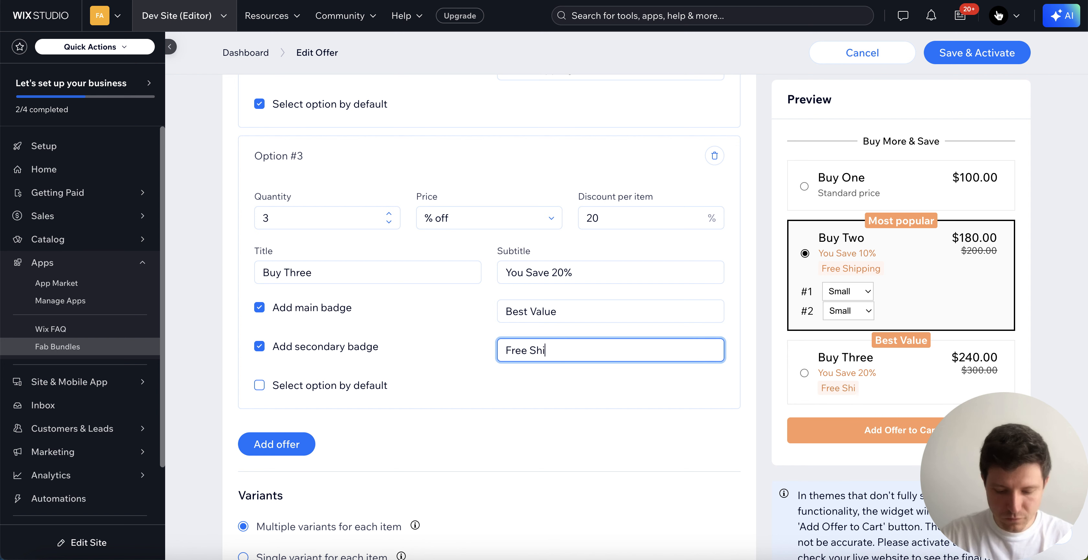
pyautogui.write('pping')
pyautogui.click(655, 379)
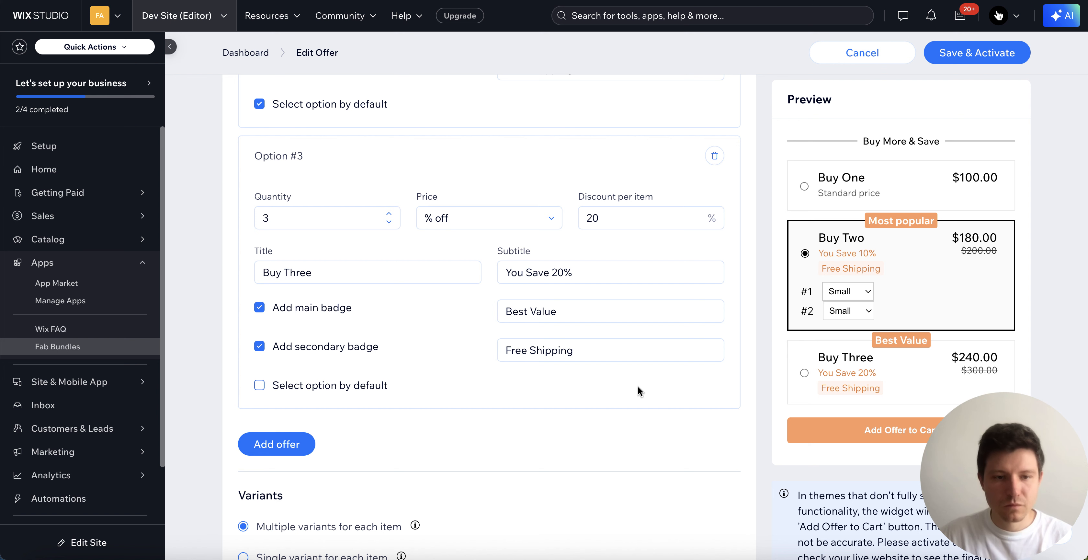
# Review the Option #3 settings and the Variants and Pricing sections below the offer options
pyautogui.scroll(-3, 537, 376)
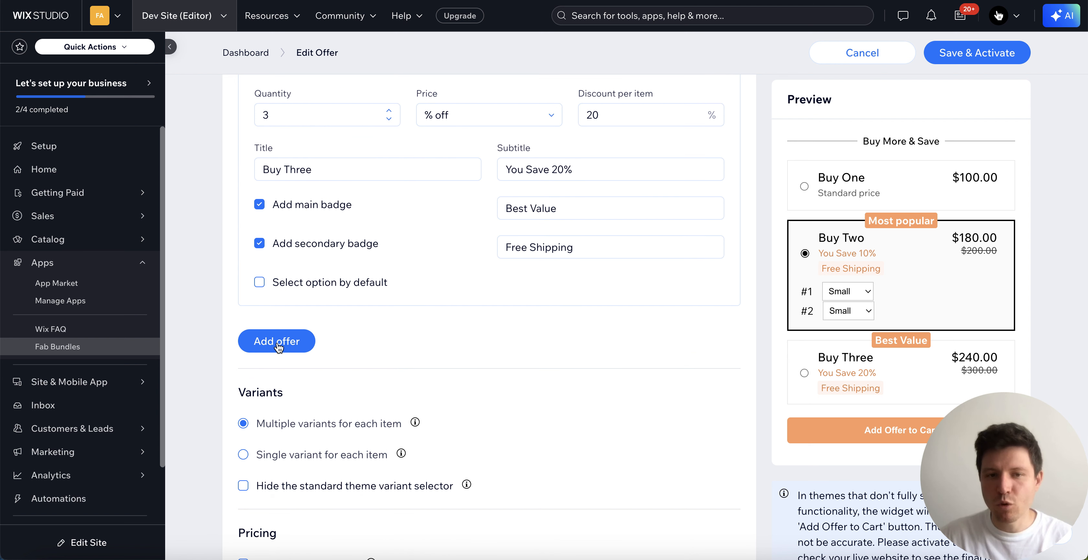
pyautogui.scroll(4, 656, 274)
pyautogui.scroll(2, 656, 274)
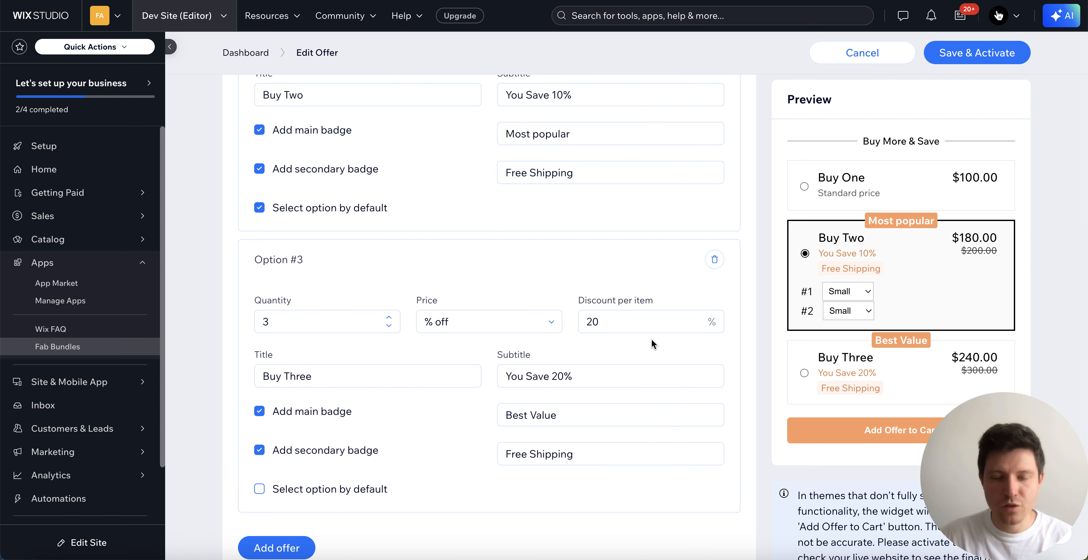
pyautogui.scroll(-1, 671, 331)
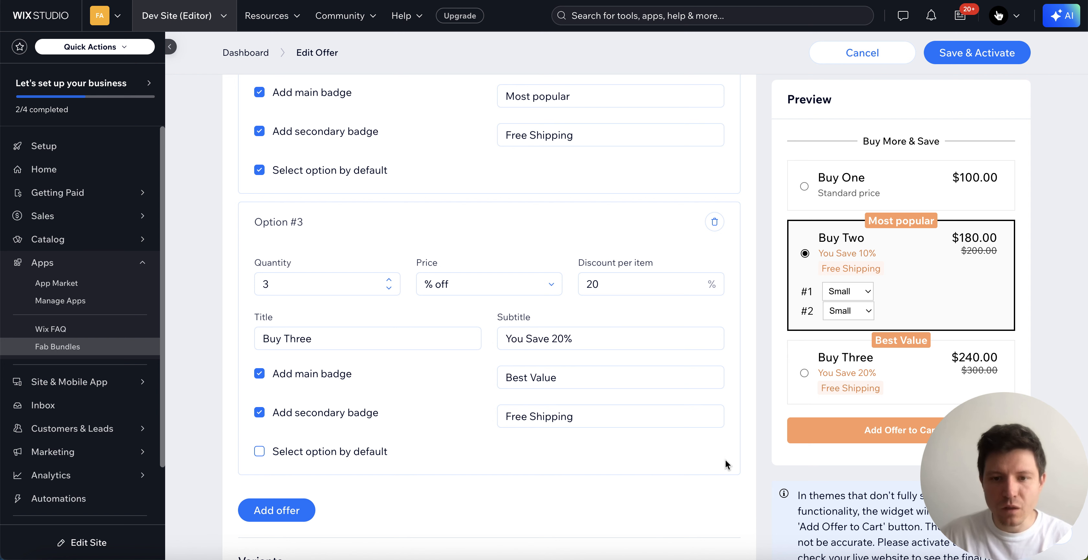
pyautogui.scroll(-1, 683, 453)
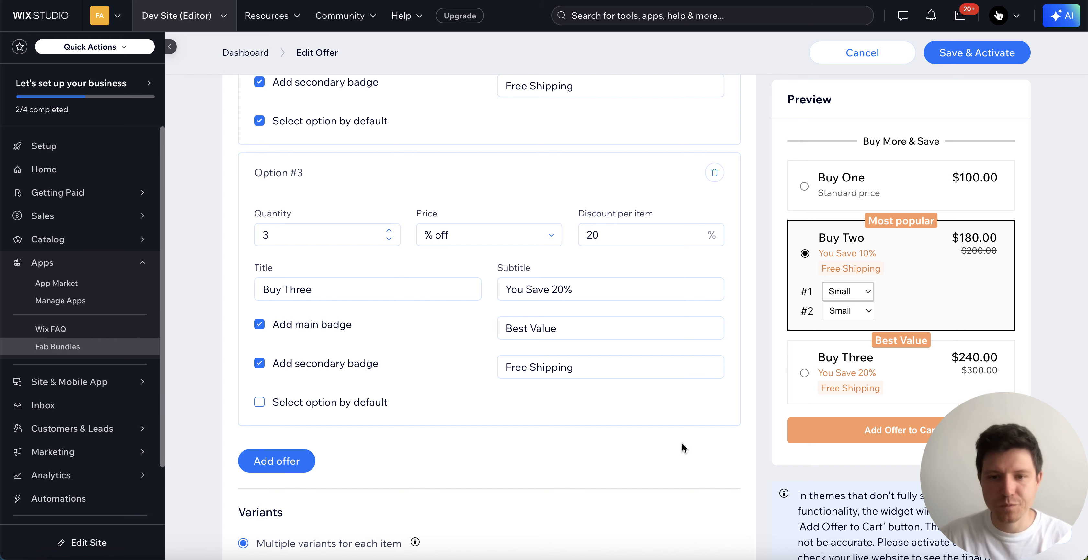
pyautogui.scroll(-3, 681, 444)
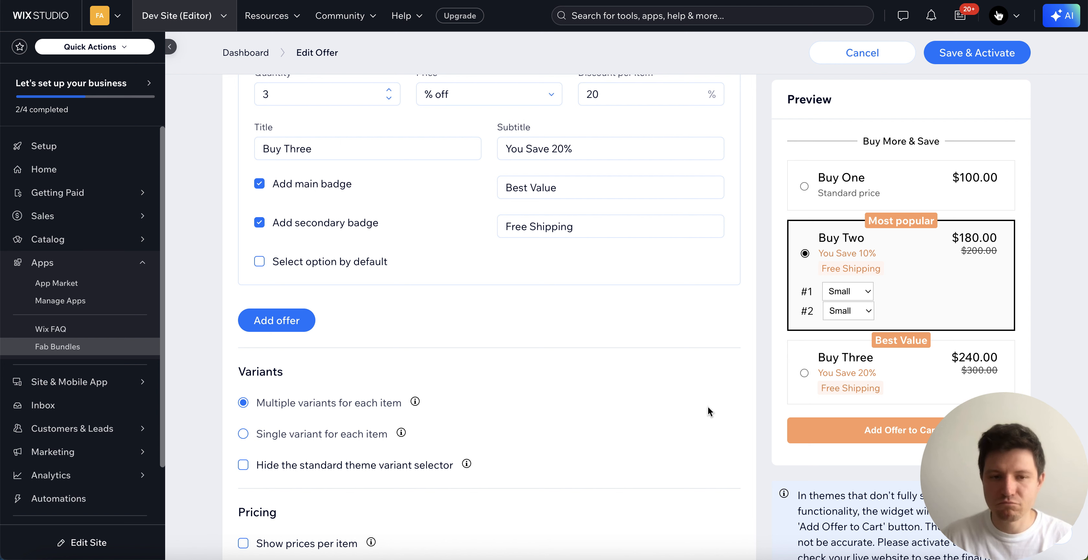
pyautogui.scroll(-1, 662, 396)
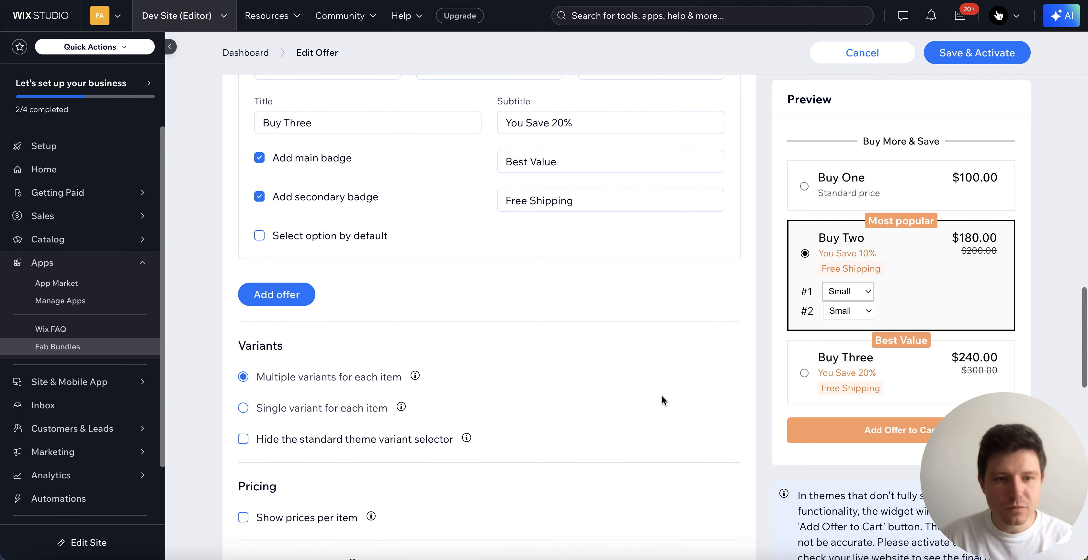
pyautogui.scroll(-1, 366, 378)
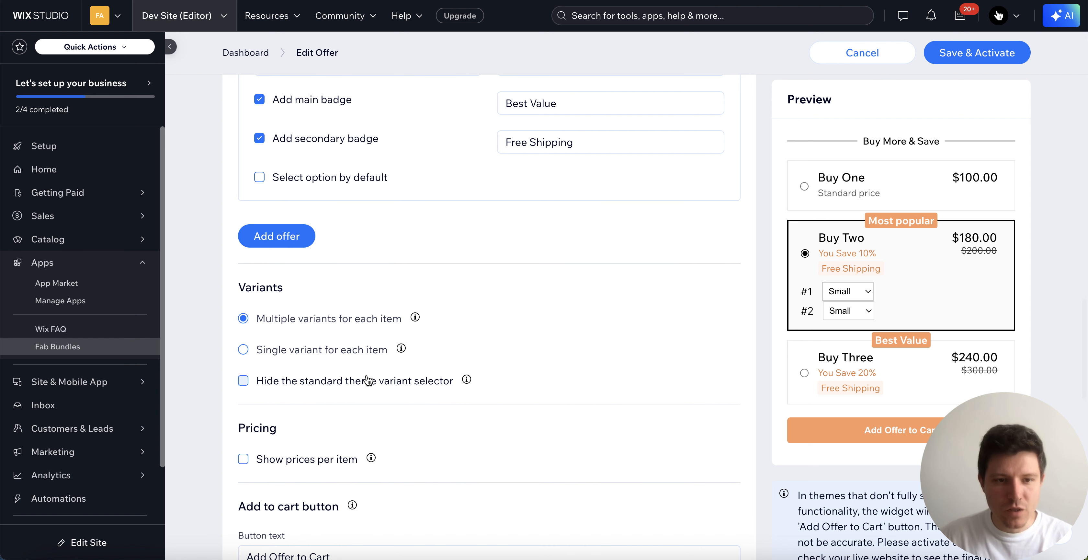
# Check the preview's size choices for Buy Two, try a single variant for each item, and restore multiple variants for each item
pyautogui.click(289, 353)
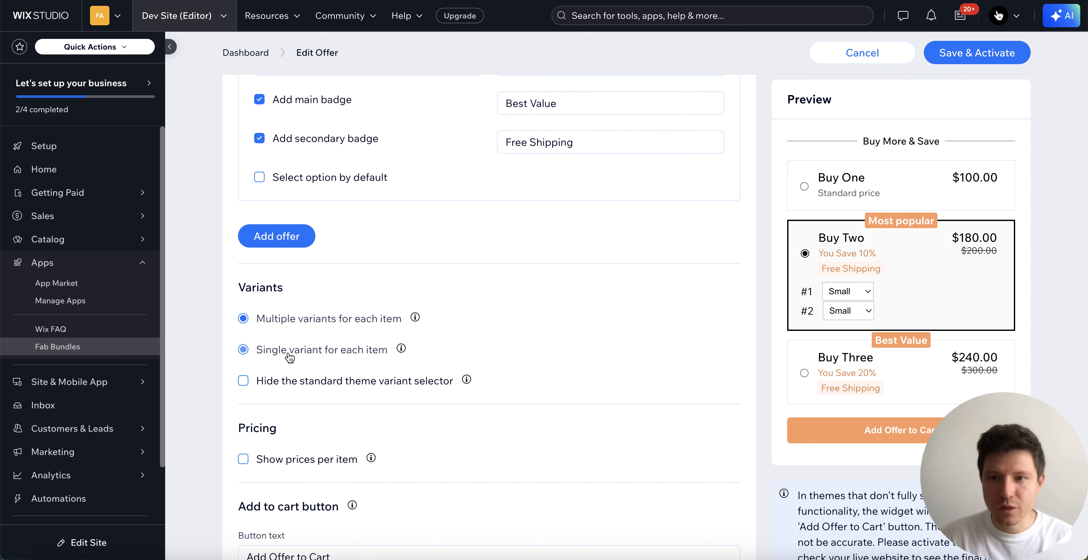
pyautogui.click(319, 320)
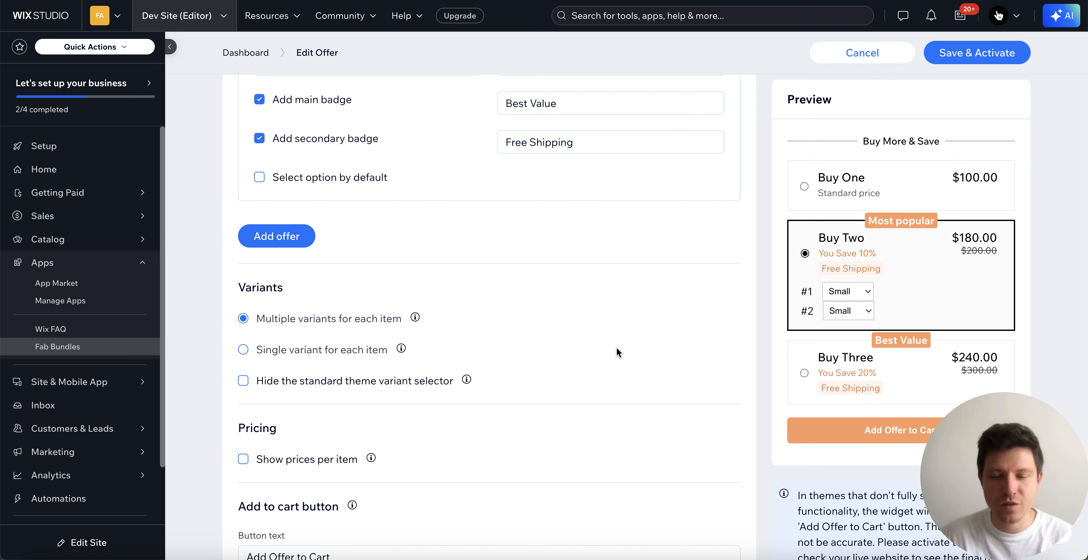
pyautogui.click(858, 293)
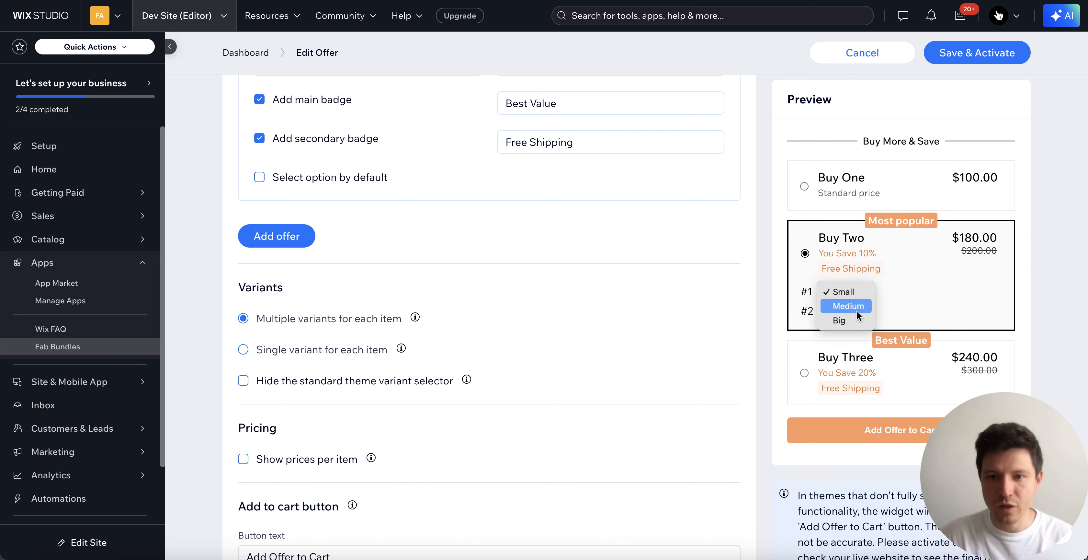
pyautogui.click(847, 292)
pyautogui.click(915, 299)
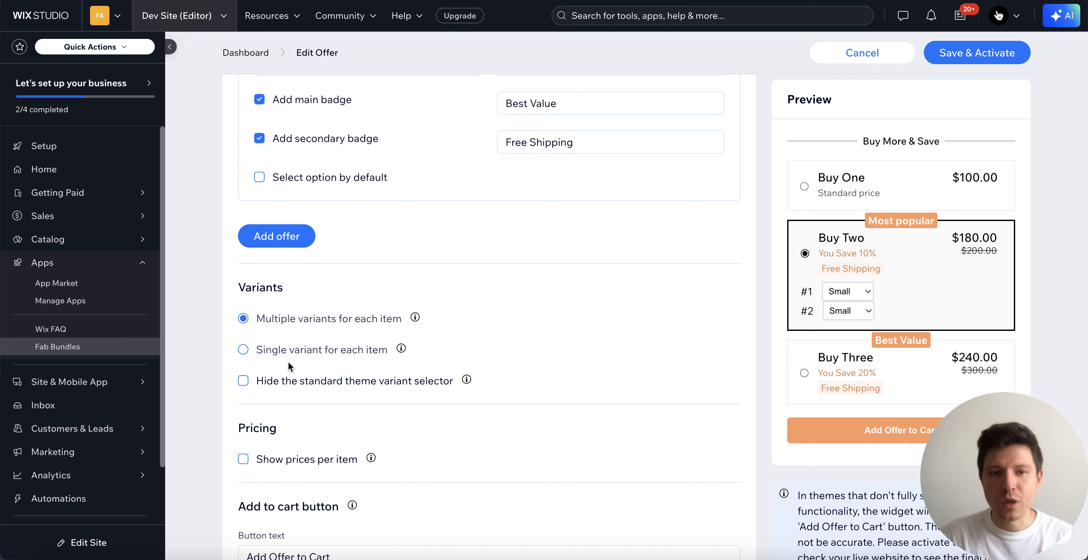
pyautogui.click(244, 352)
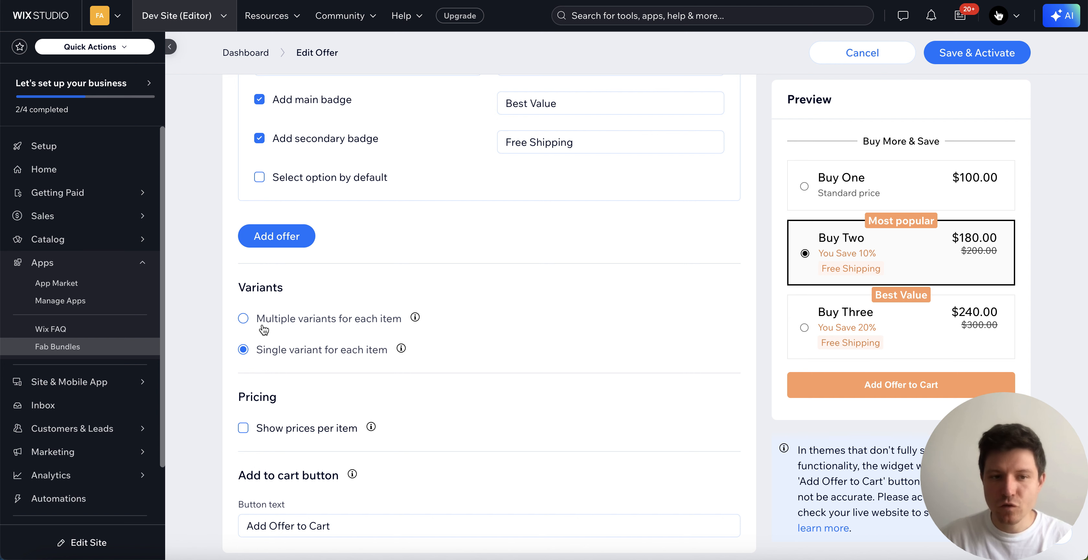
pyautogui.click(243, 318)
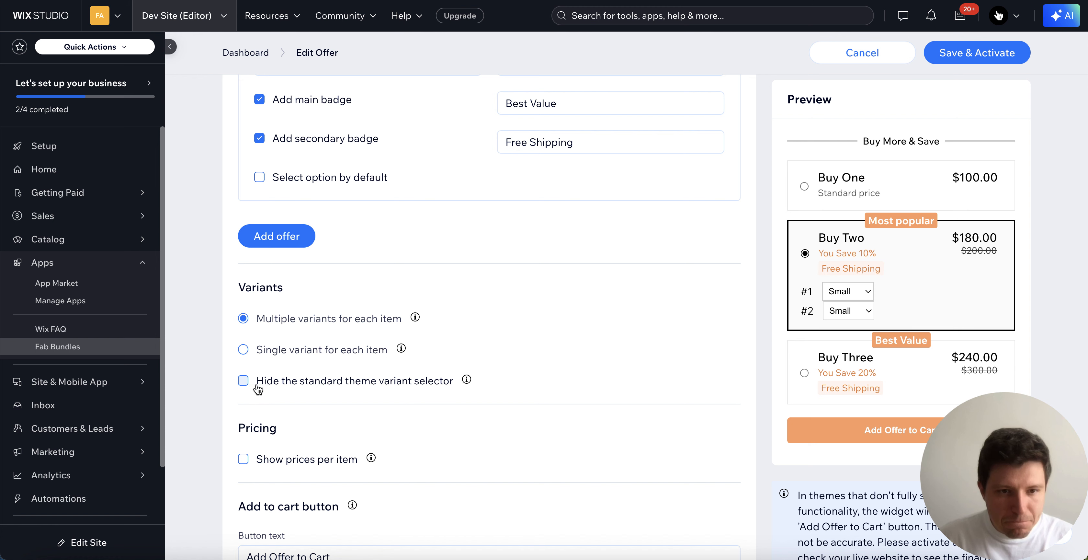
# Try showing prices per item in the offer's Pricing settings and turn the option off again
pyautogui.scroll(-2, 264, 389)
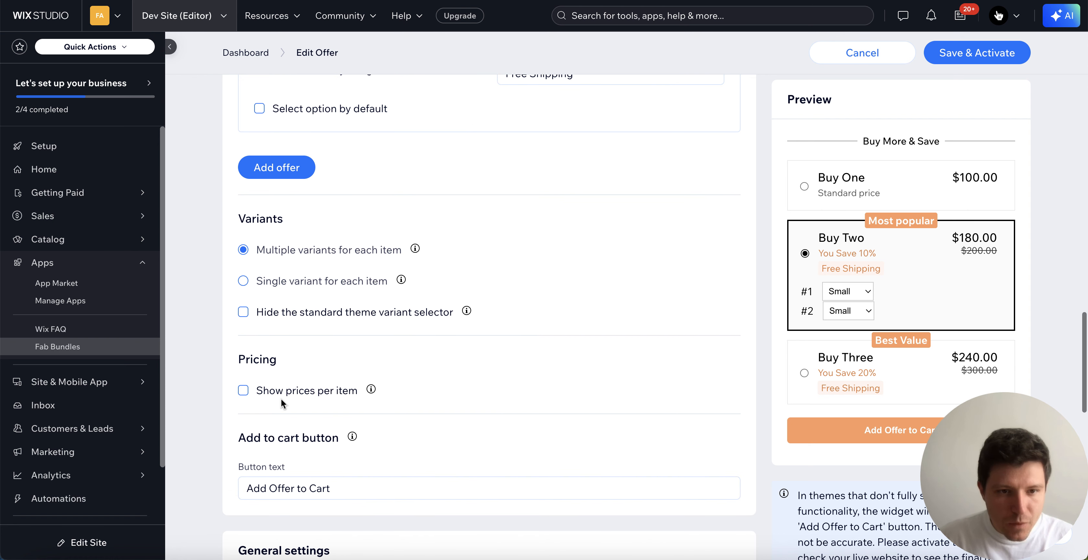
pyautogui.click(243, 391)
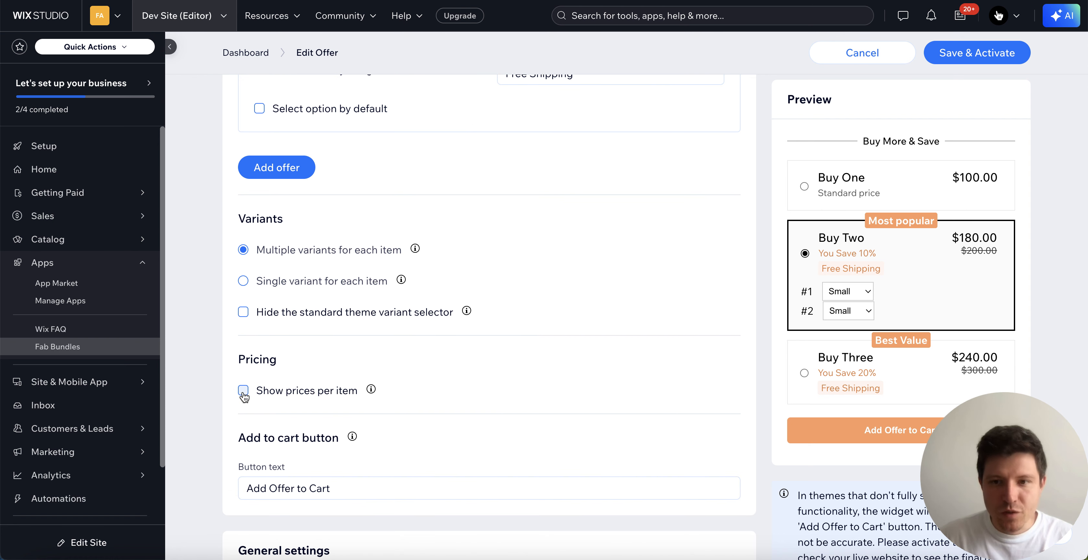
pyautogui.click(244, 391)
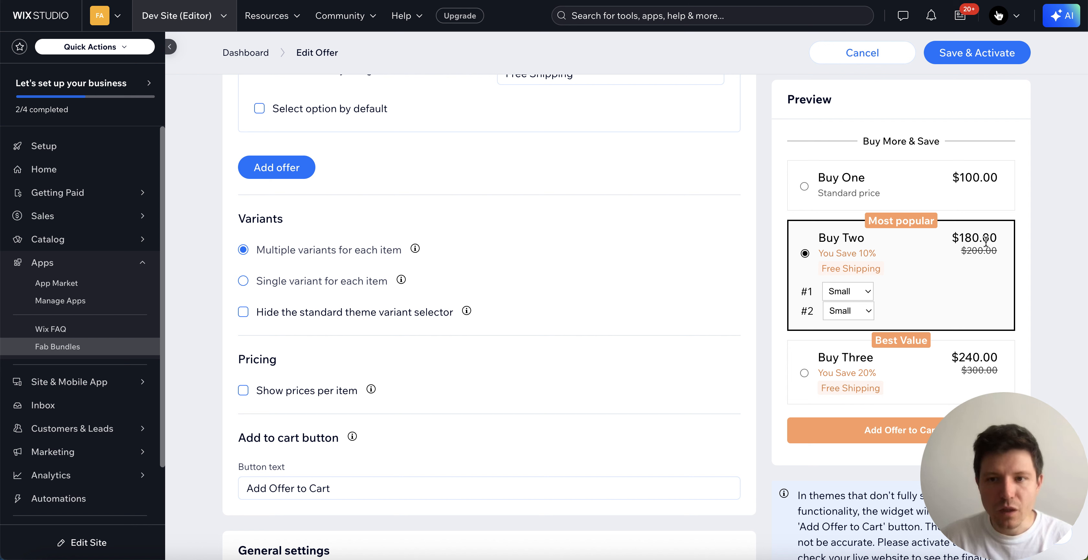
pyautogui.click(244, 394)
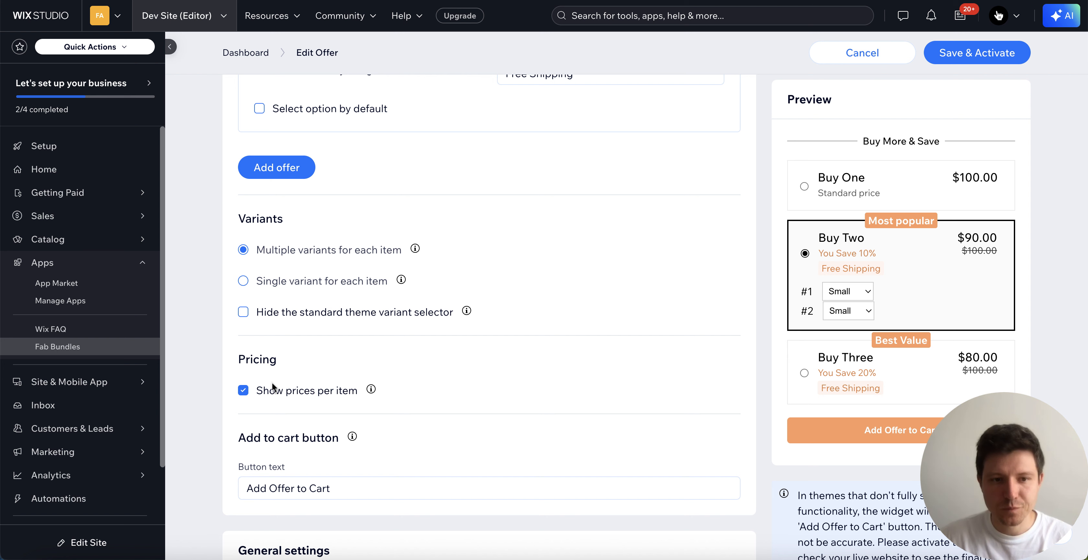
pyautogui.click(243, 391)
# Examine how the bundle offer works with the standard Add to Cart button and cart in the Wix Editor demo store
pyautogui.scroll(-2, 503, 379)
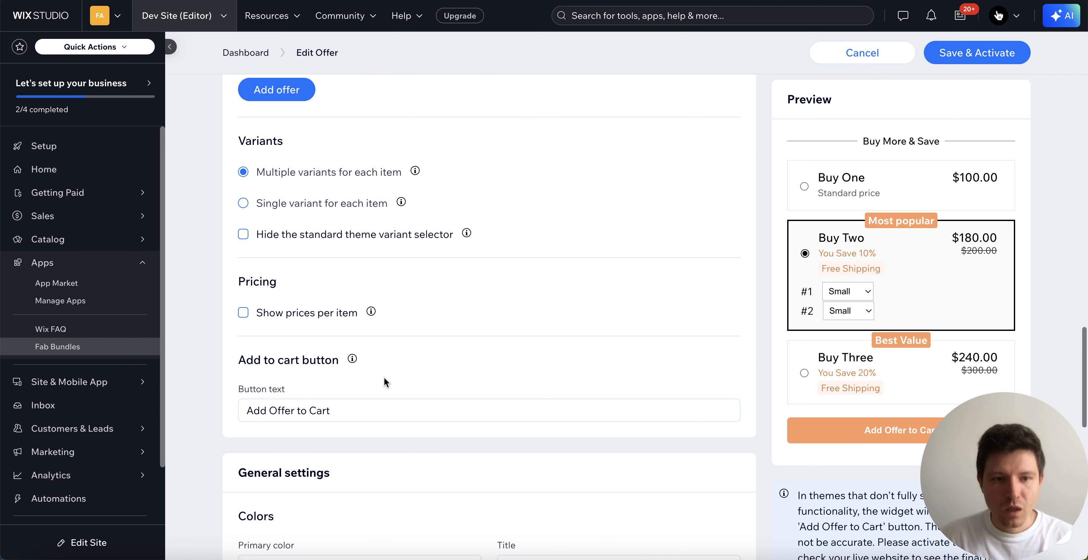
pyautogui.scroll(-1, 405, 370)
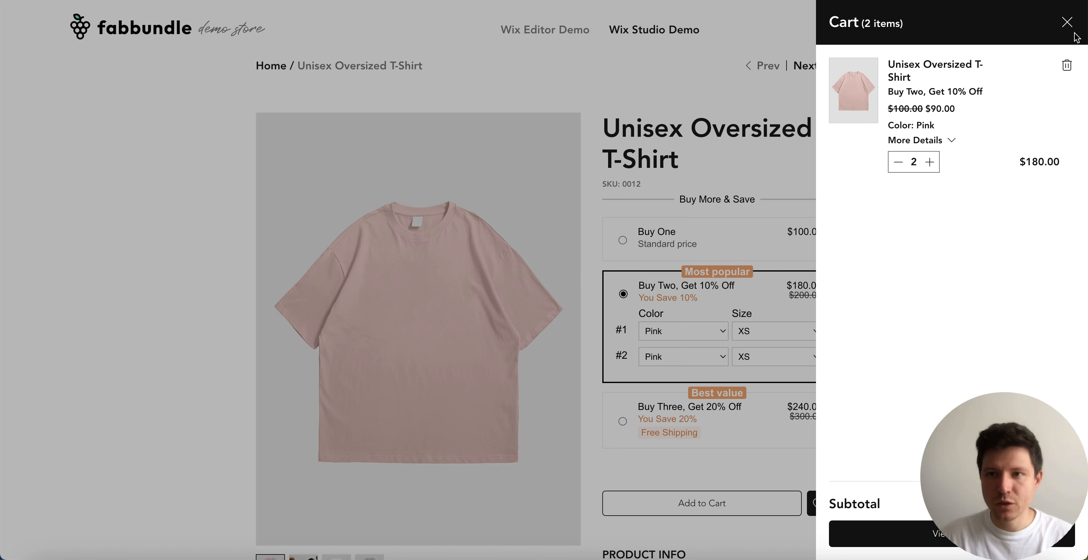
pyautogui.click(1063, 19)
pyautogui.scroll(-2, 739, 462)
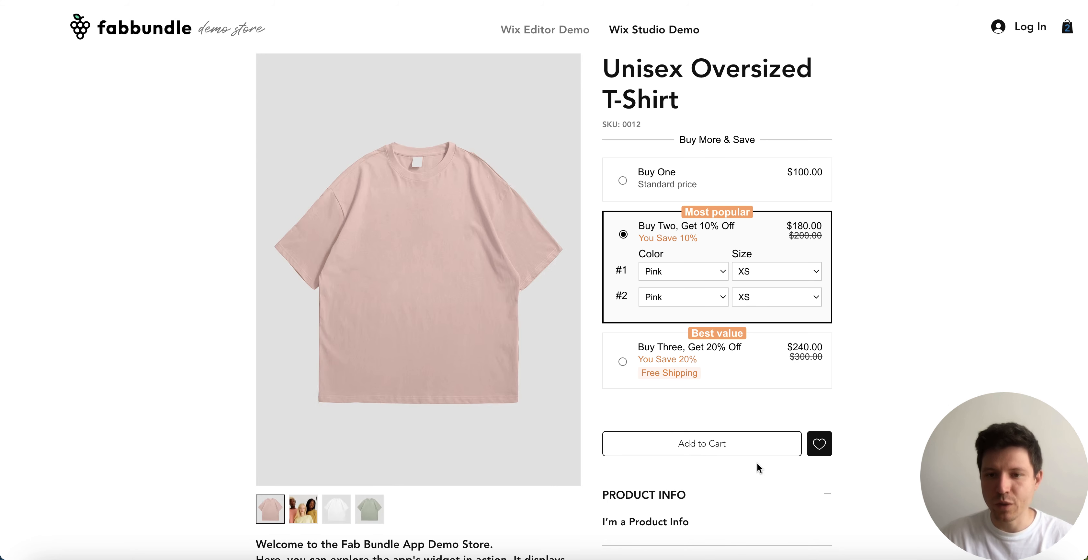
pyautogui.scroll(3, 759, 461)
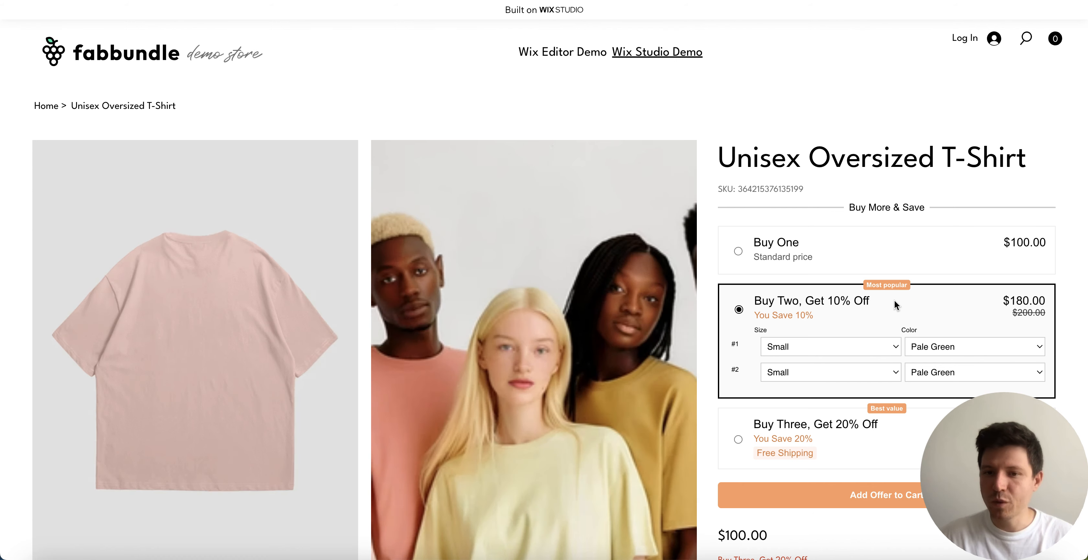
# Examine the widget's own Add Offer to Cart button and the product details on the Wix Studio demo product page
pyautogui.scroll(-3, 894, 301)
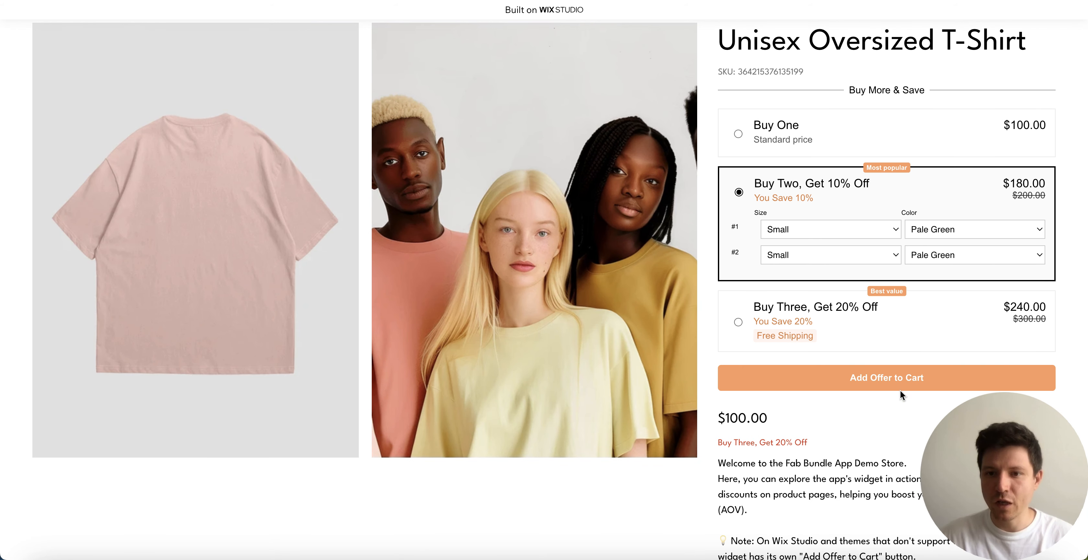
pyautogui.scroll(-5, 901, 389)
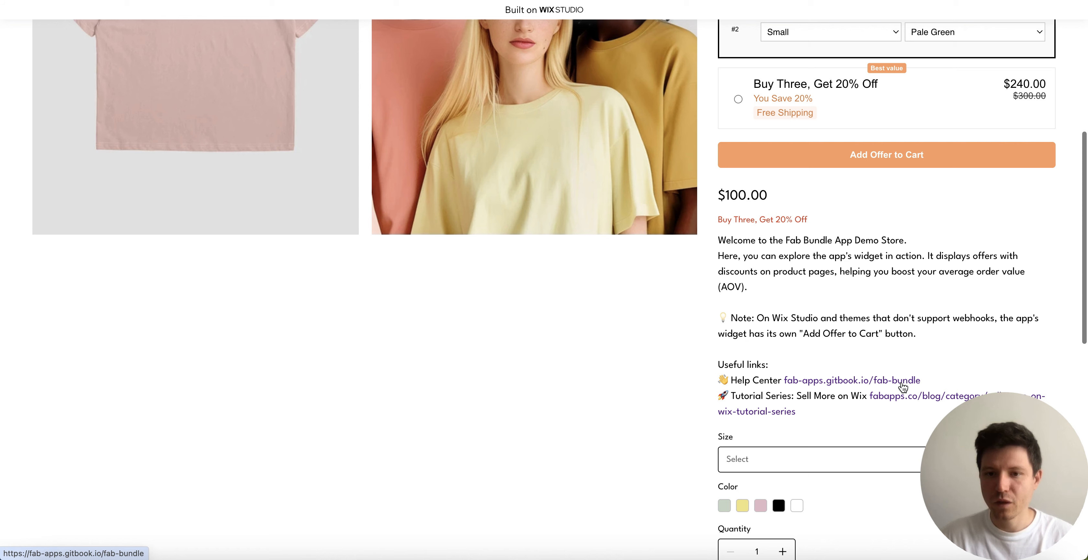
pyautogui.scroll(-5, 903, 387)
pyautogui.scroll(4, 908, 422)
pyautogui.scroll(9, 916, 383)
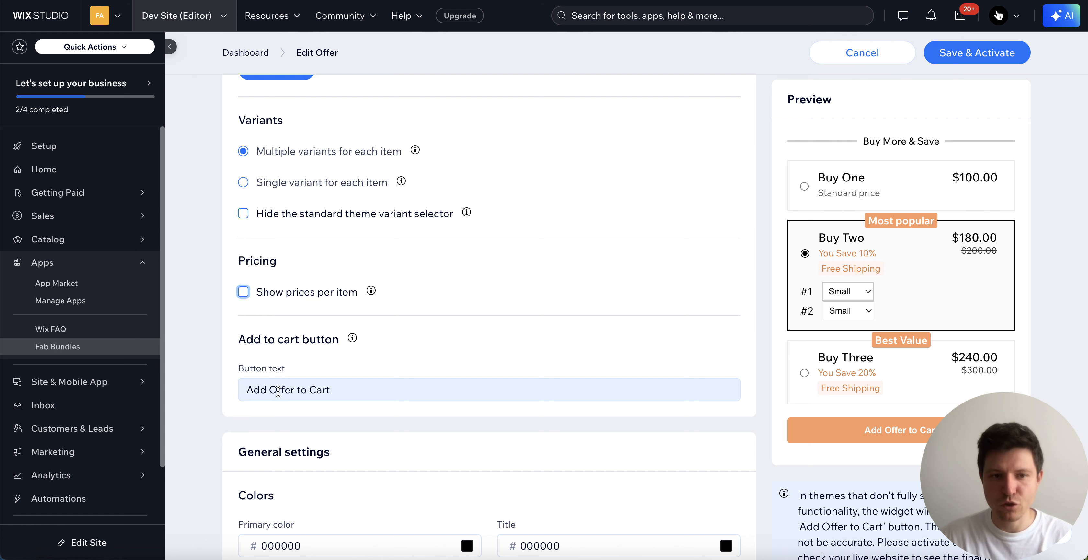
# Review the color, corner radius and font settings of the offer widget against its preview
pyautogui.scroll(-5, 526, 396)
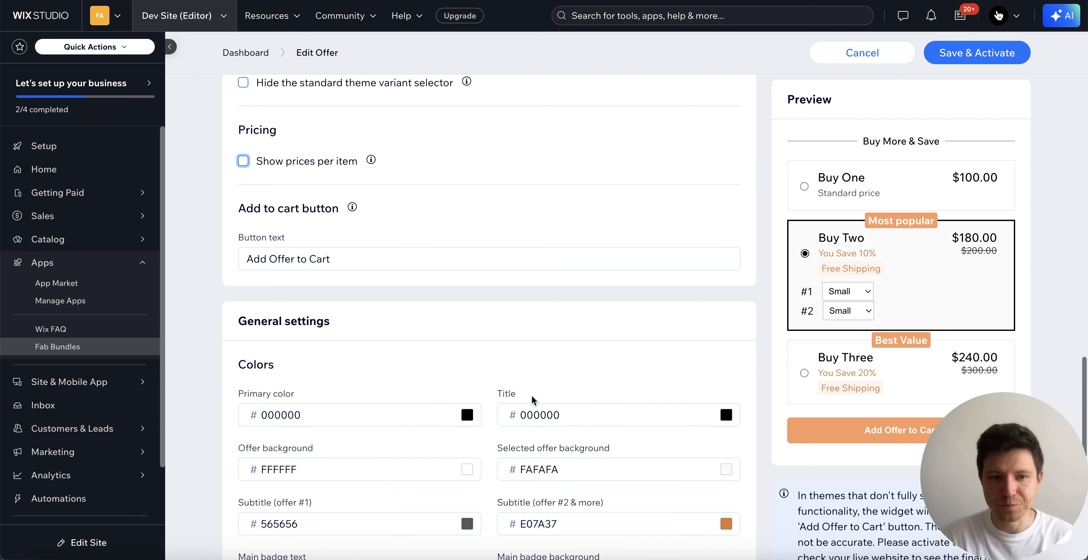
pyautogui.scroll(-3, 452, 297)
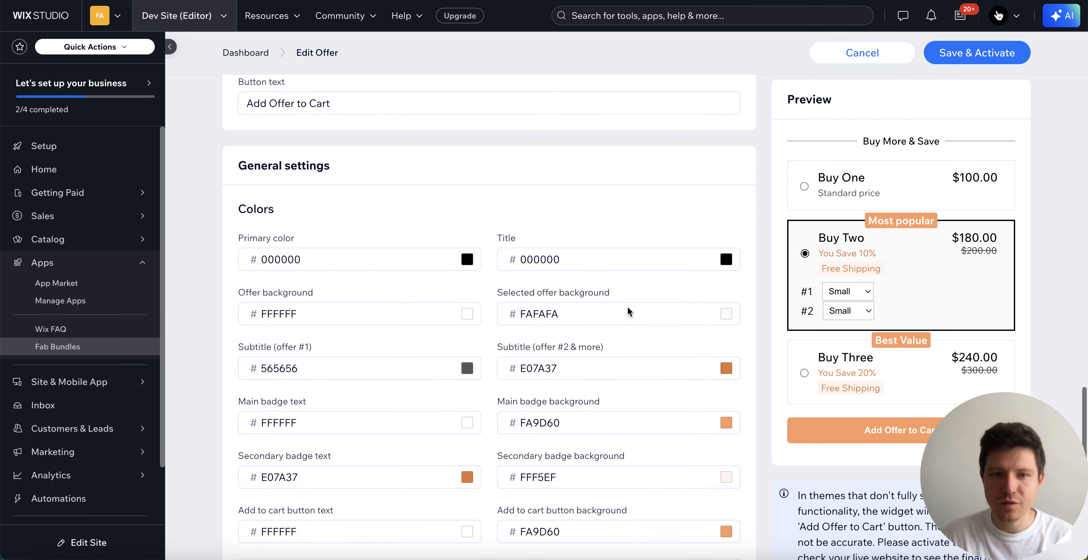
pyautogui.scroll(-1, 636, 357)
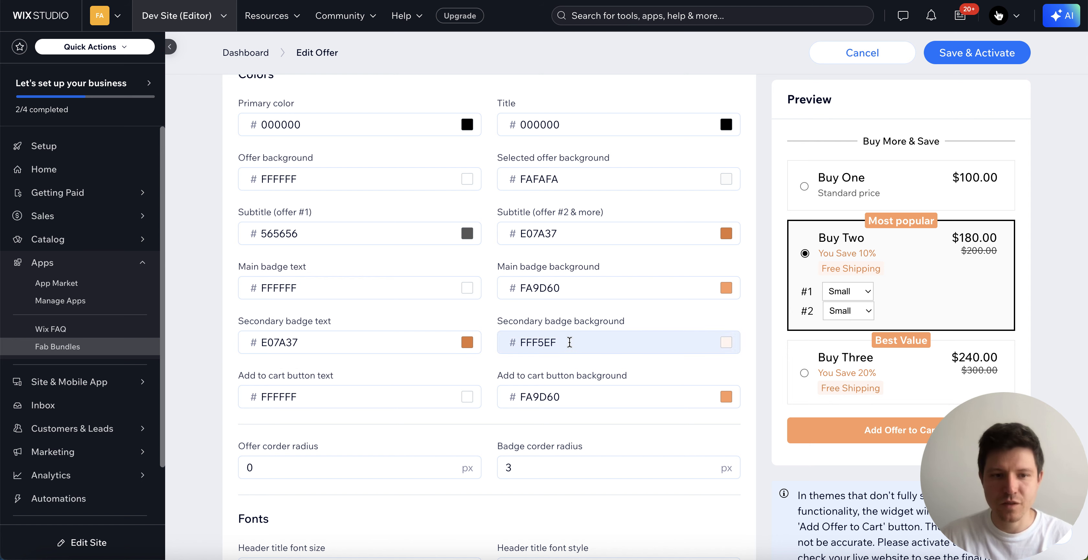
pyautogui.scroll(-3, 489, 360)
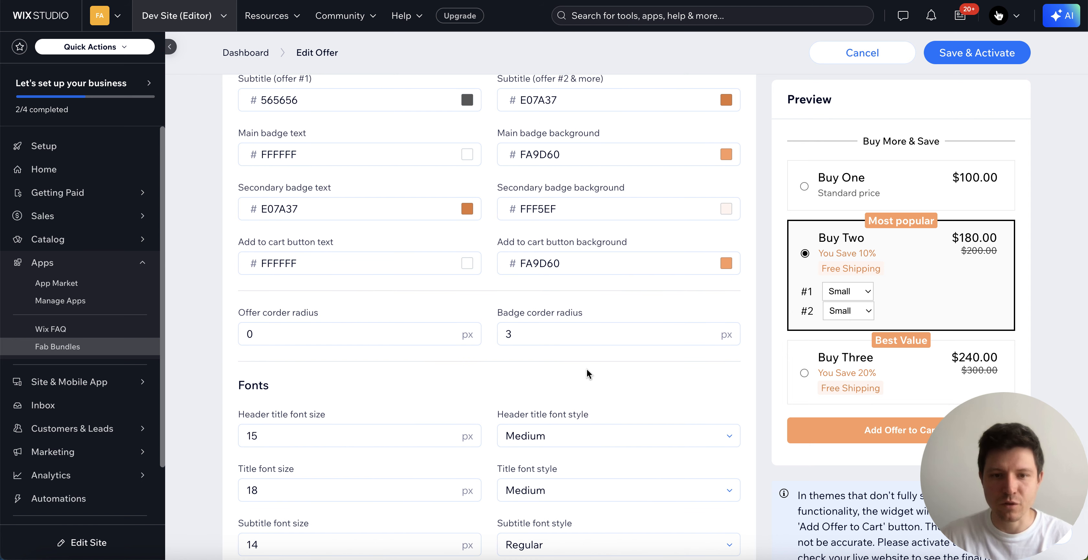
pyautogui.scroll(-2, 676, 372)
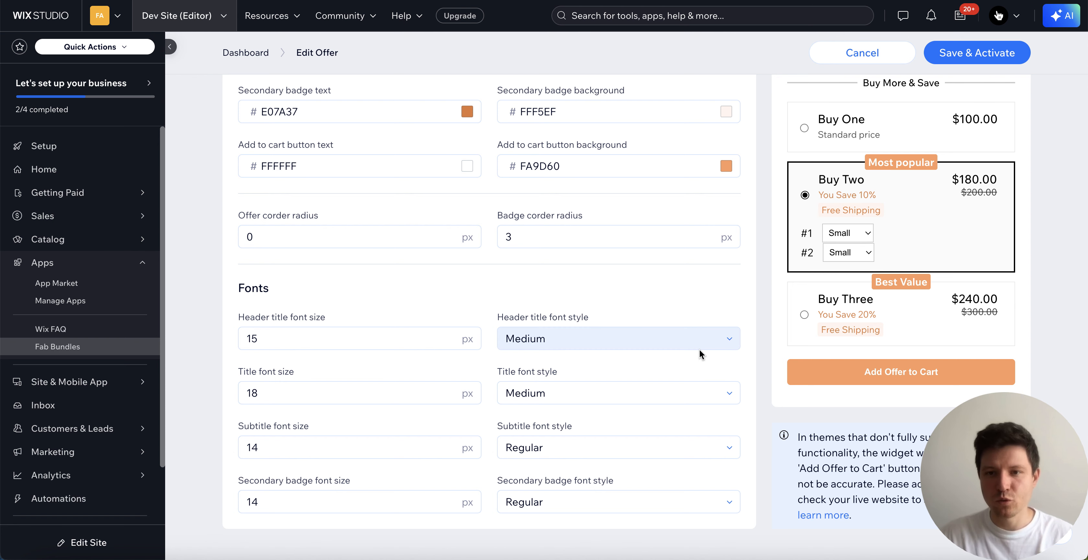
pyautogui.scroll(1, 705, 334)
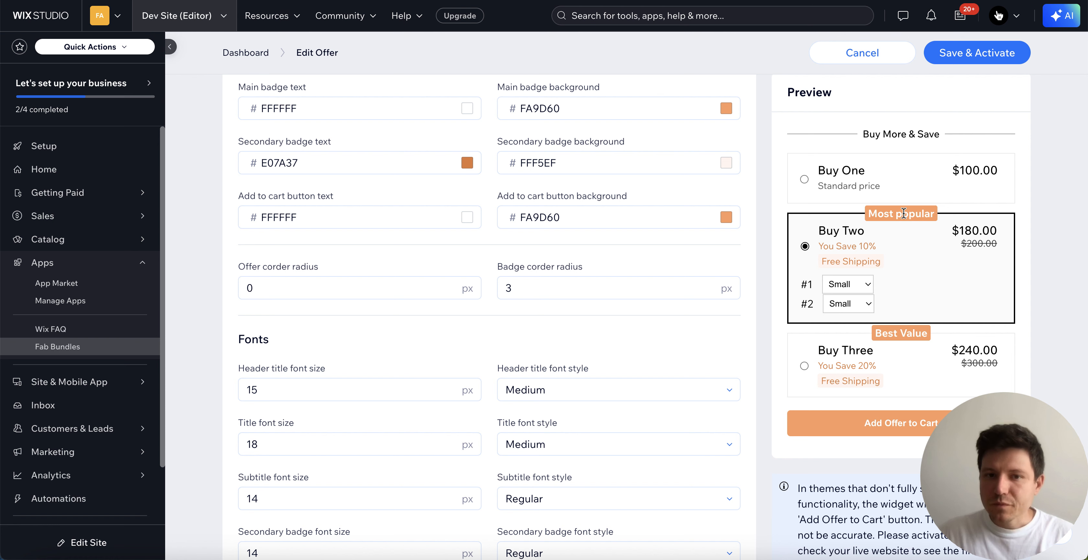
pyautogui.scroll(3, 549, 270)
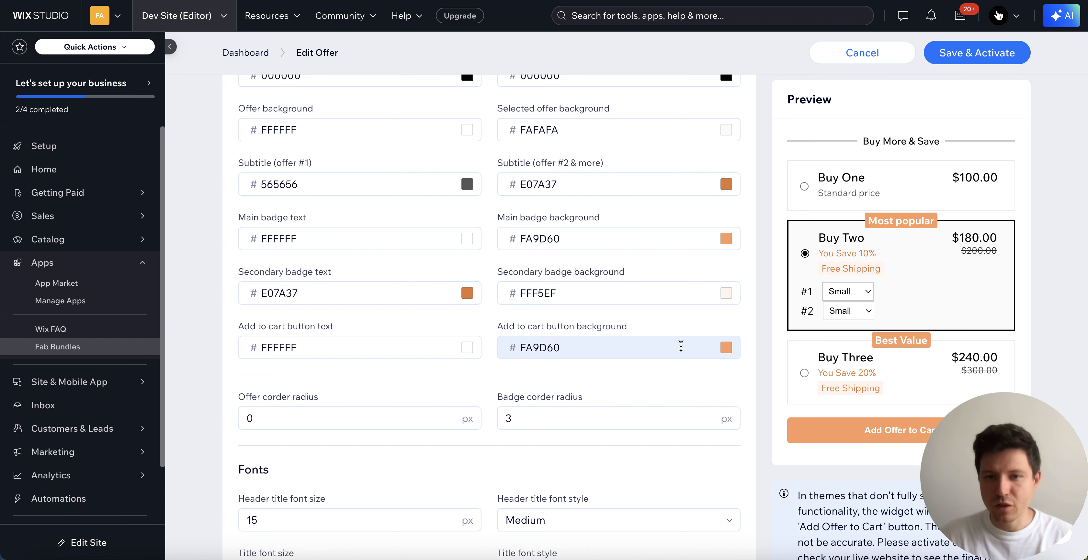
# Save and activate the Volume discounts offer, and return to the Fab Bundles dashboard
pyautogui.scroll(15, 718, 339)
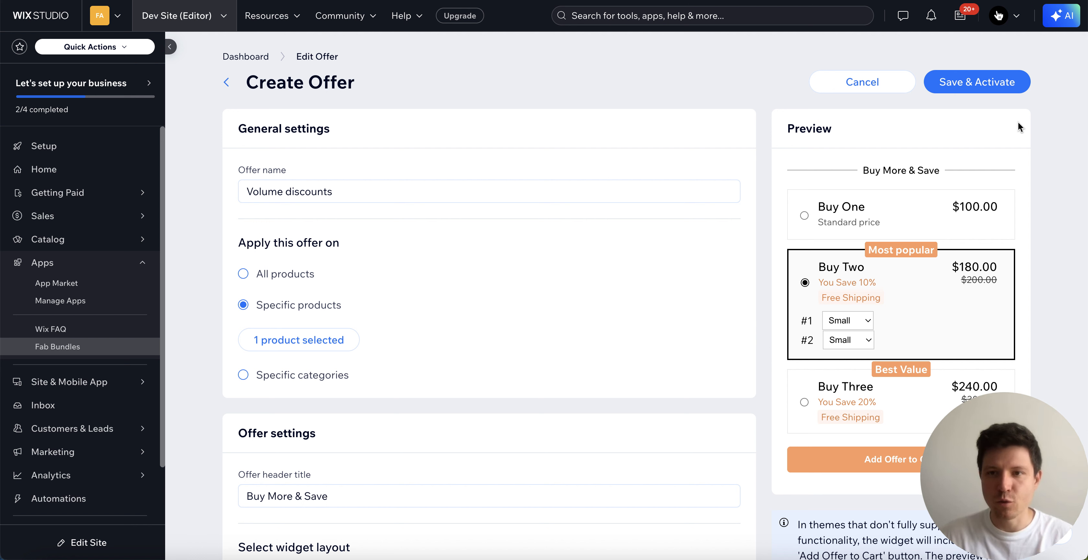
pyautogui.click(998, 86)
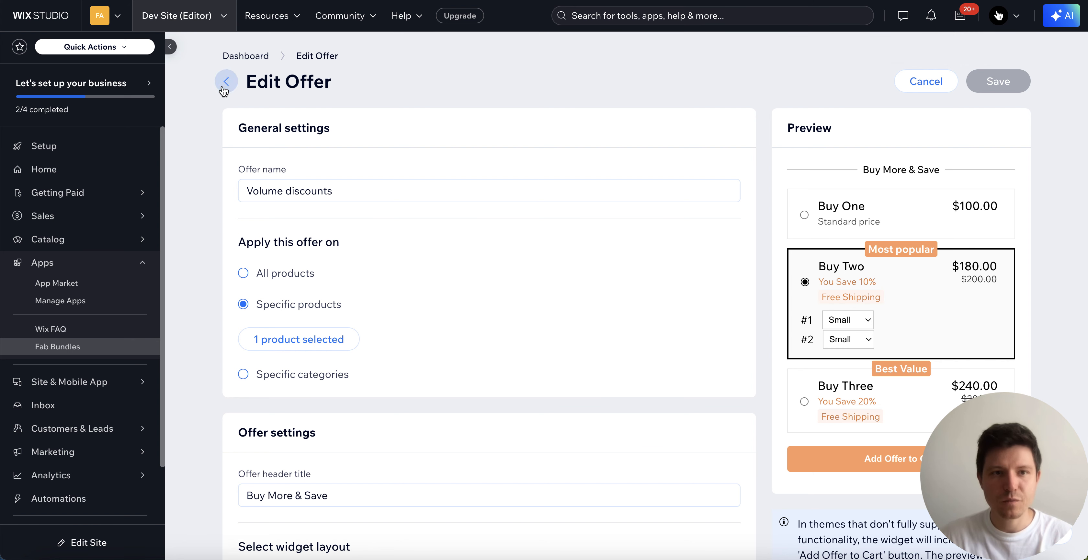
pyautogui.click(253, 55)
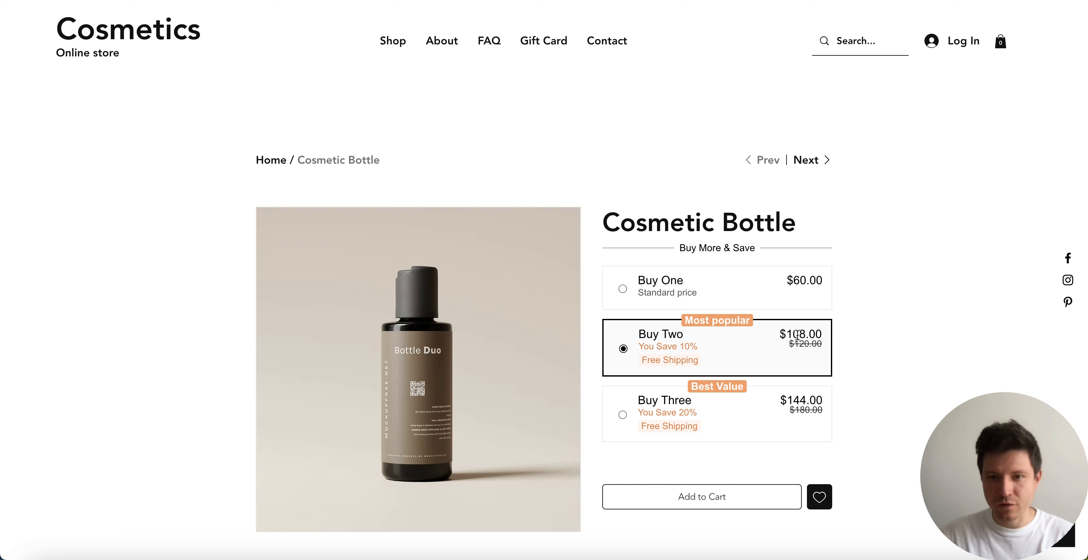
# Add the Buy Three offer for the Cosmetic Bottle to the cart on the live store, and close the cart after checking it
pyautogui.click(748, 414)
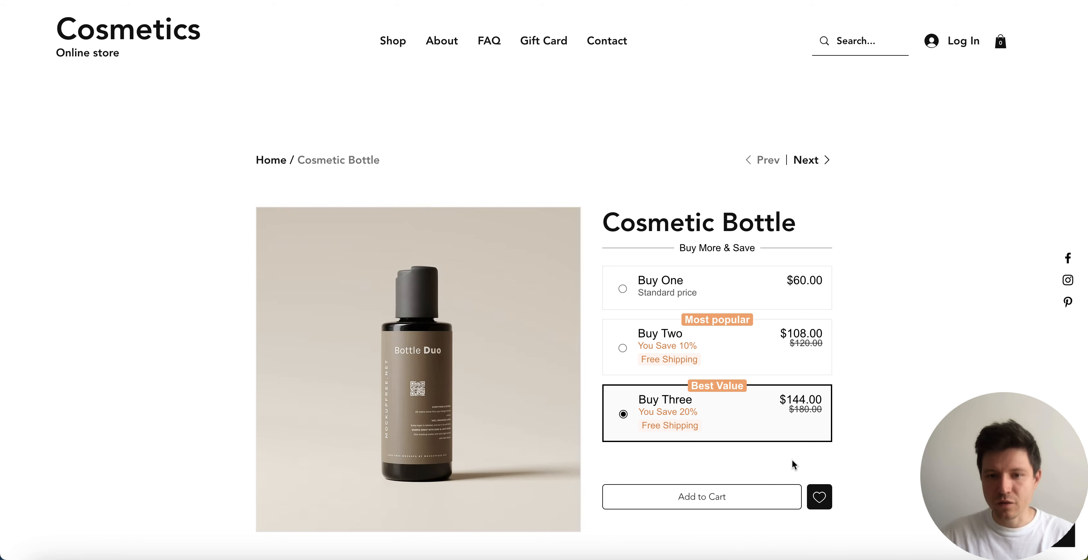
pyautogui.click(785, 486)
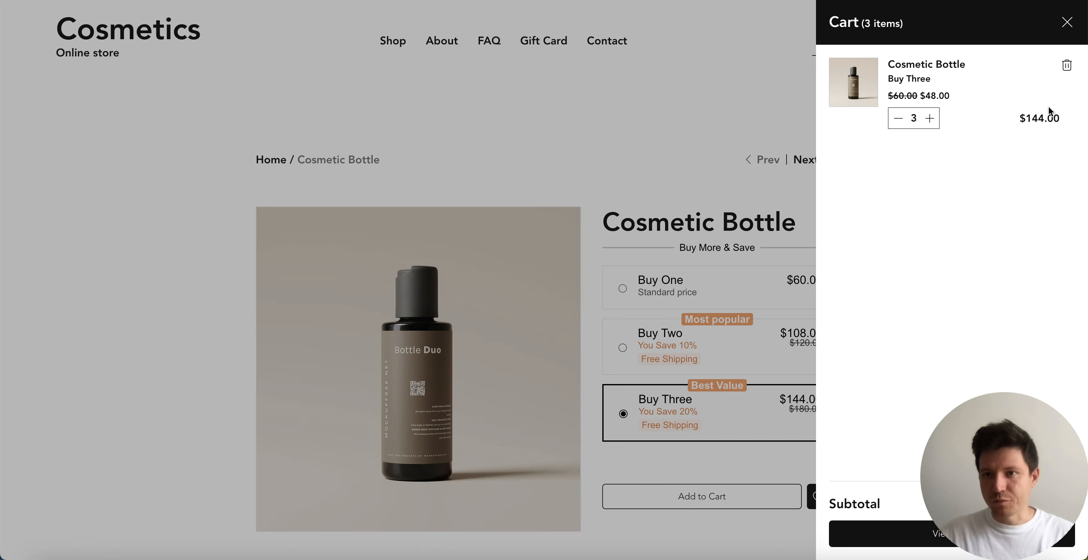
pyautogui.click(1067, 22)
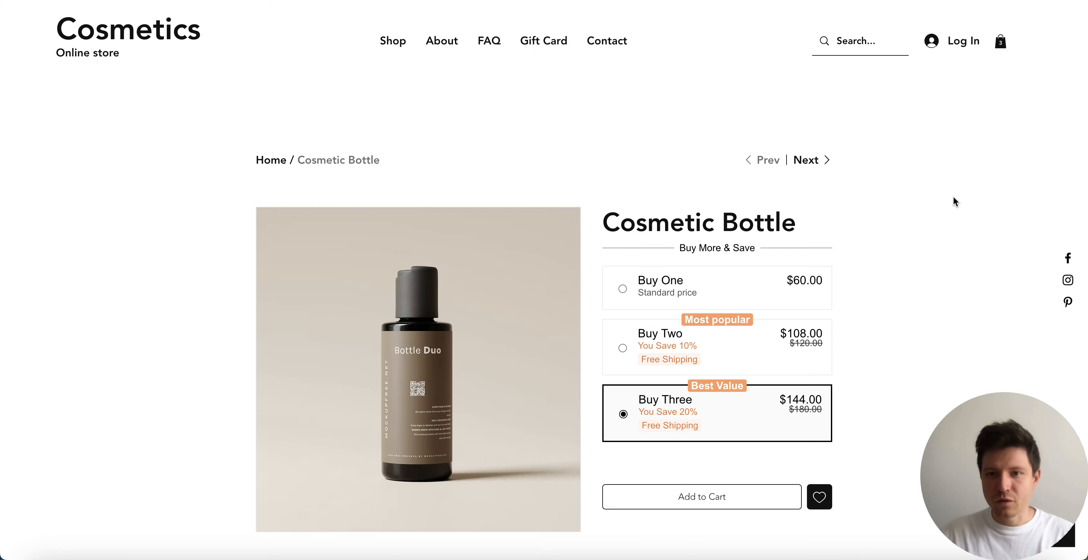